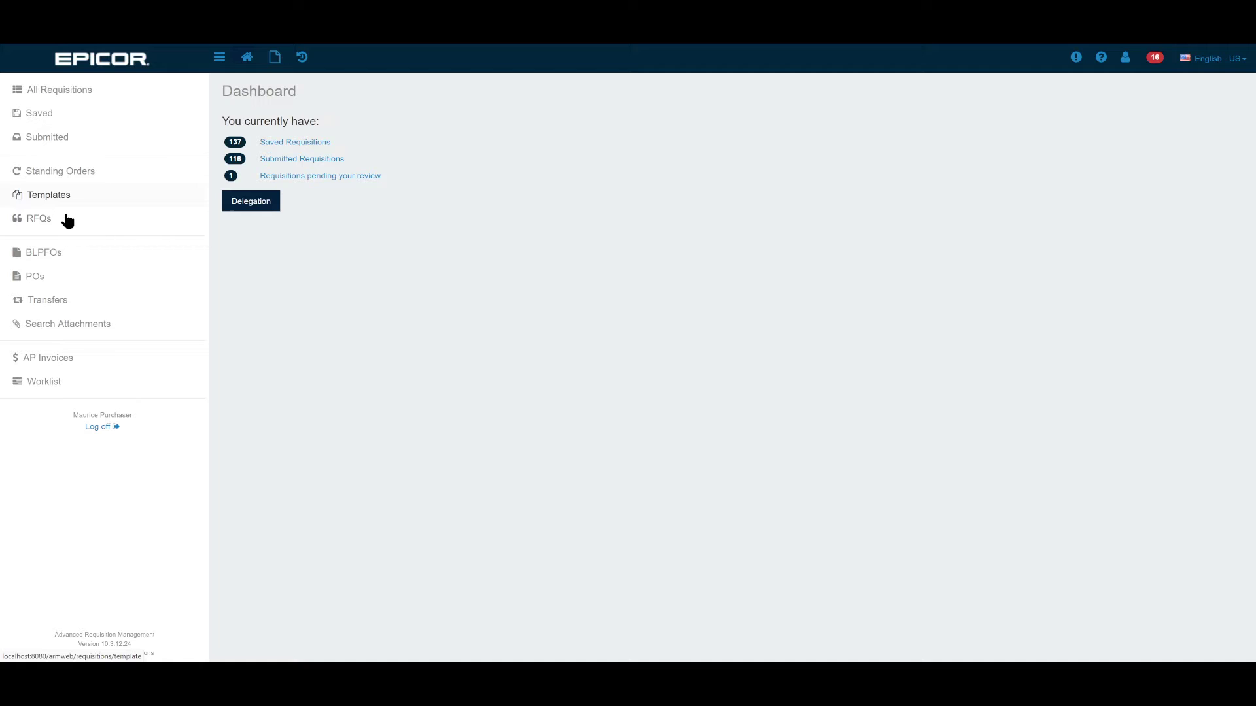
# Show the RFQs list and note the Requisitioned status of RQ000075 and Submitted status of RQ000073
pyautogui.click(42, 220)
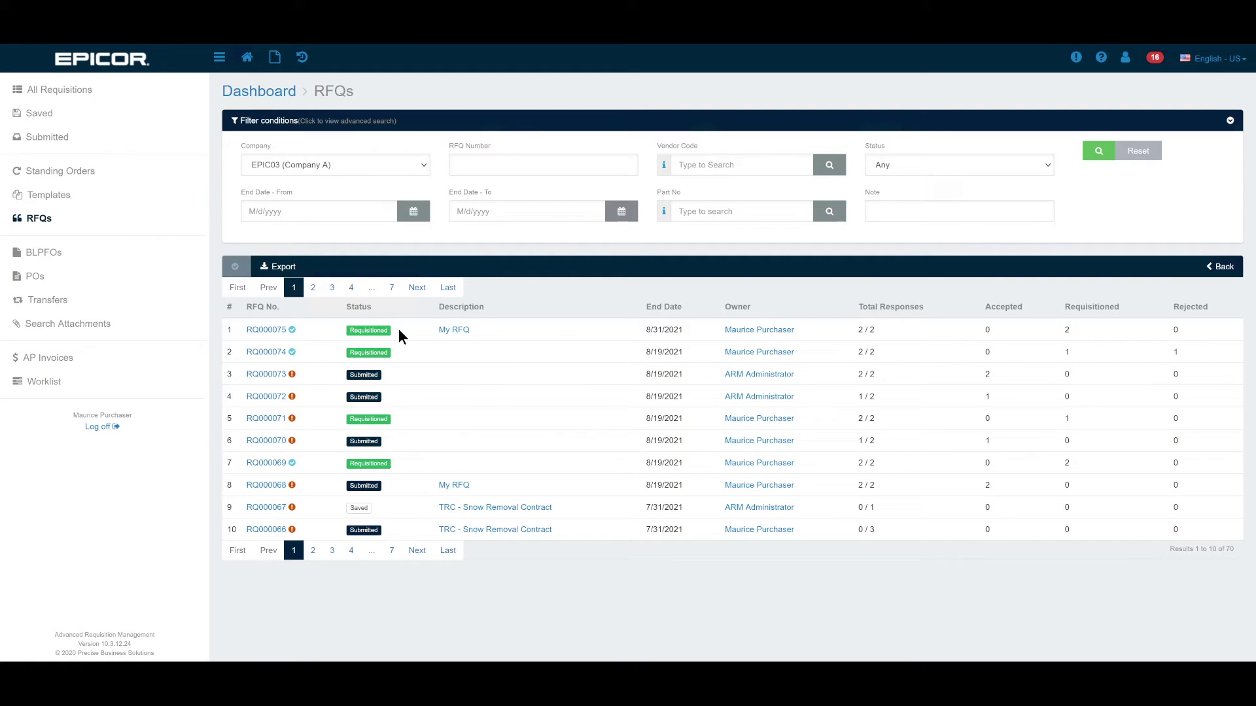
pyautogui.moveTo(399, 330); pyautogui.dragTo(343, 331)
pyautogui.moveTo(387, 379); pyautogui.dragTo(348, 376)
# Start a new RFQ named 'My RFQ'
pyautogui.click(275, 58)
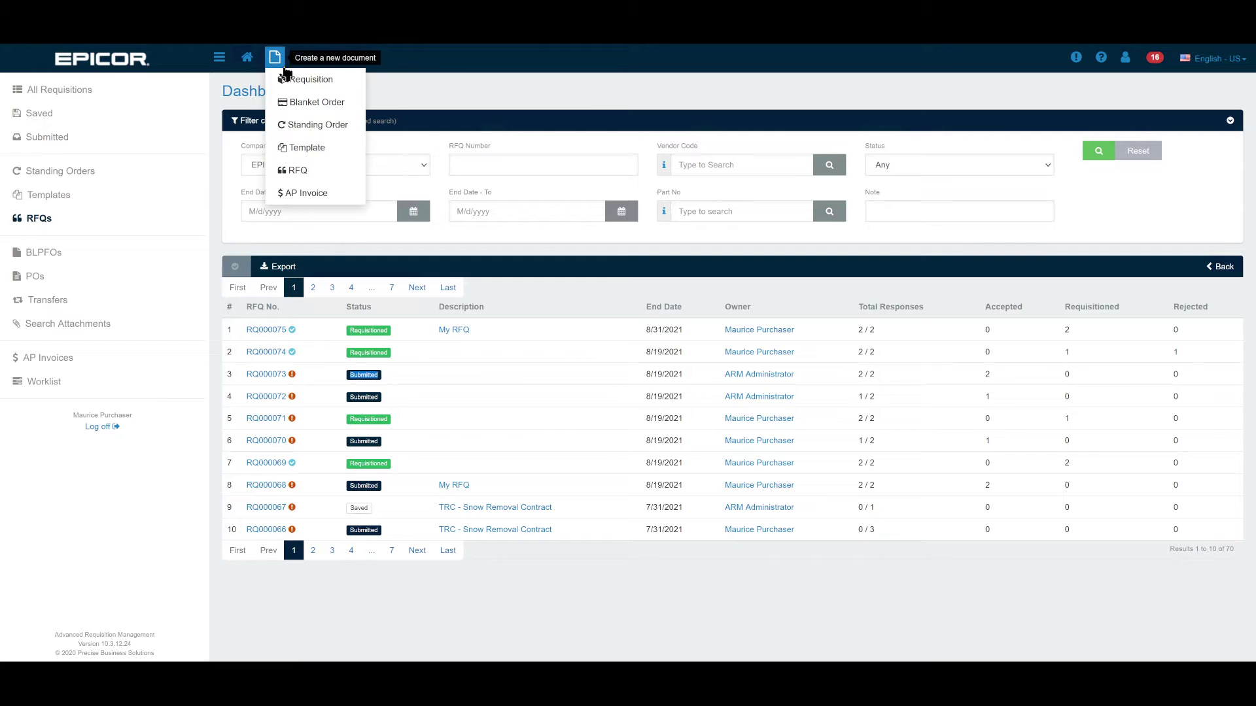
pyautogui.click(302, 173)
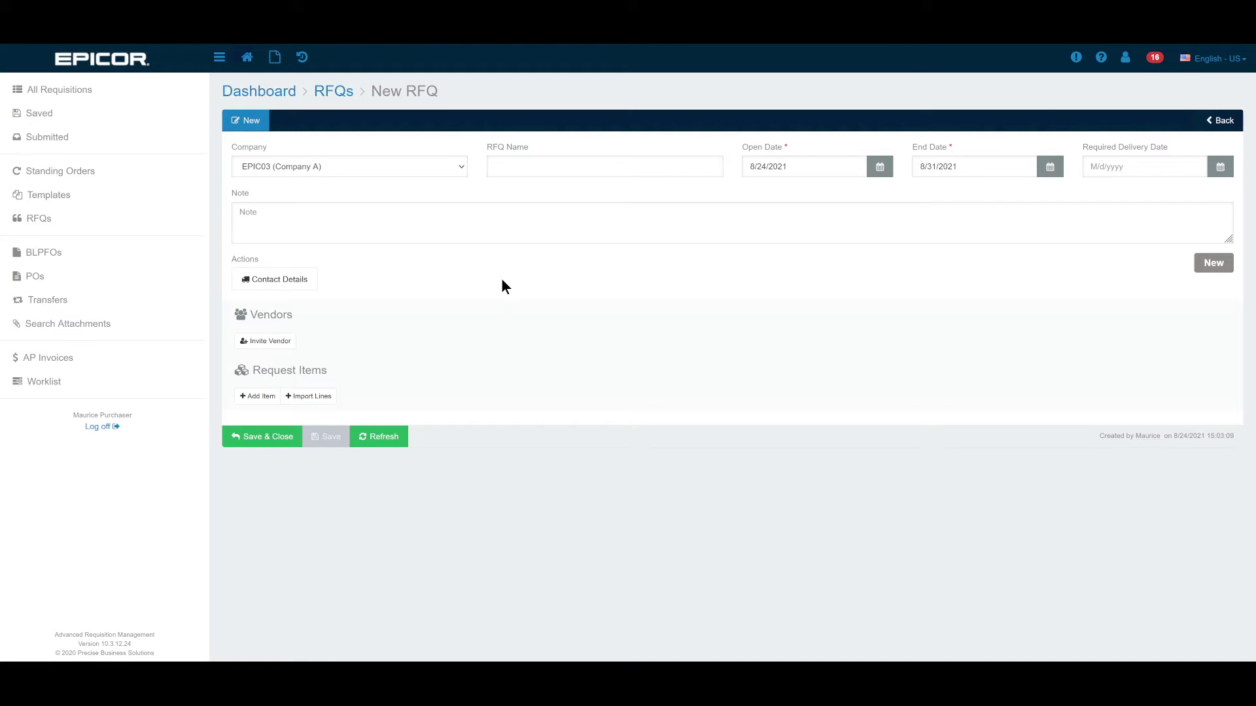
pyautogui.write('M')
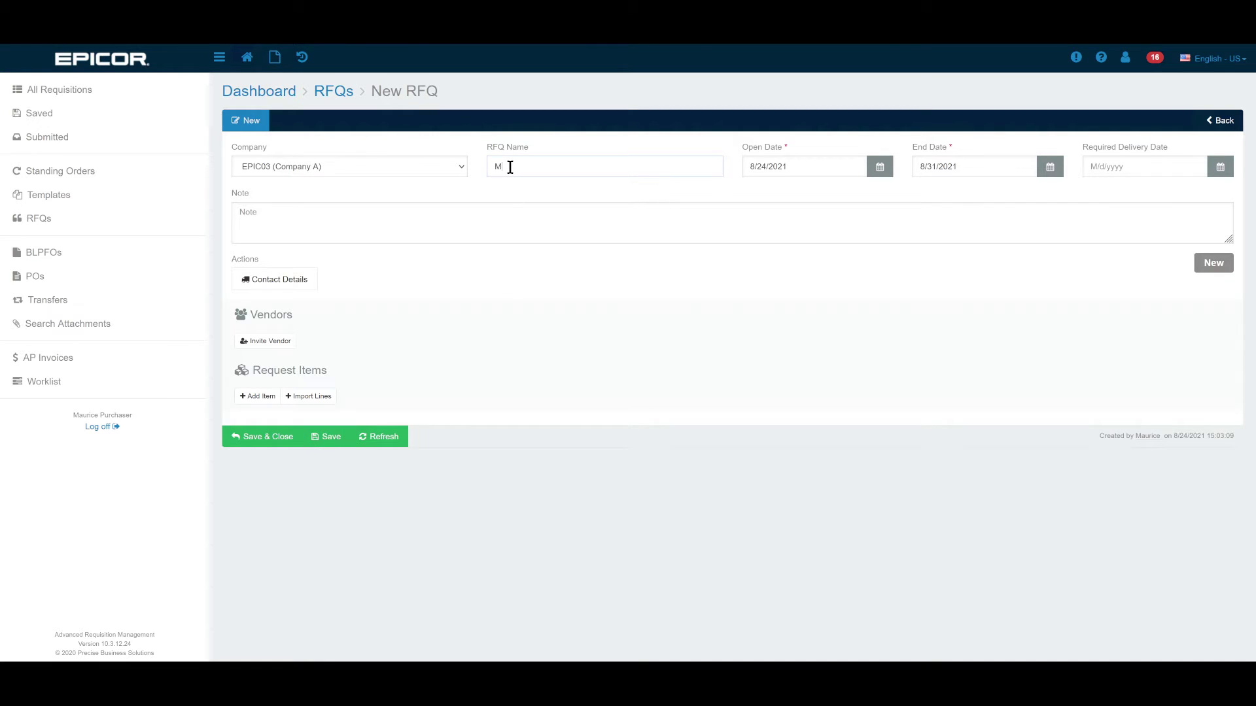
pyautogui.write('y RFQ')
# Check the open and end dates, leaving them at 8/24/2021 and 8/31/2021
pyautogui.click(1049, 166)
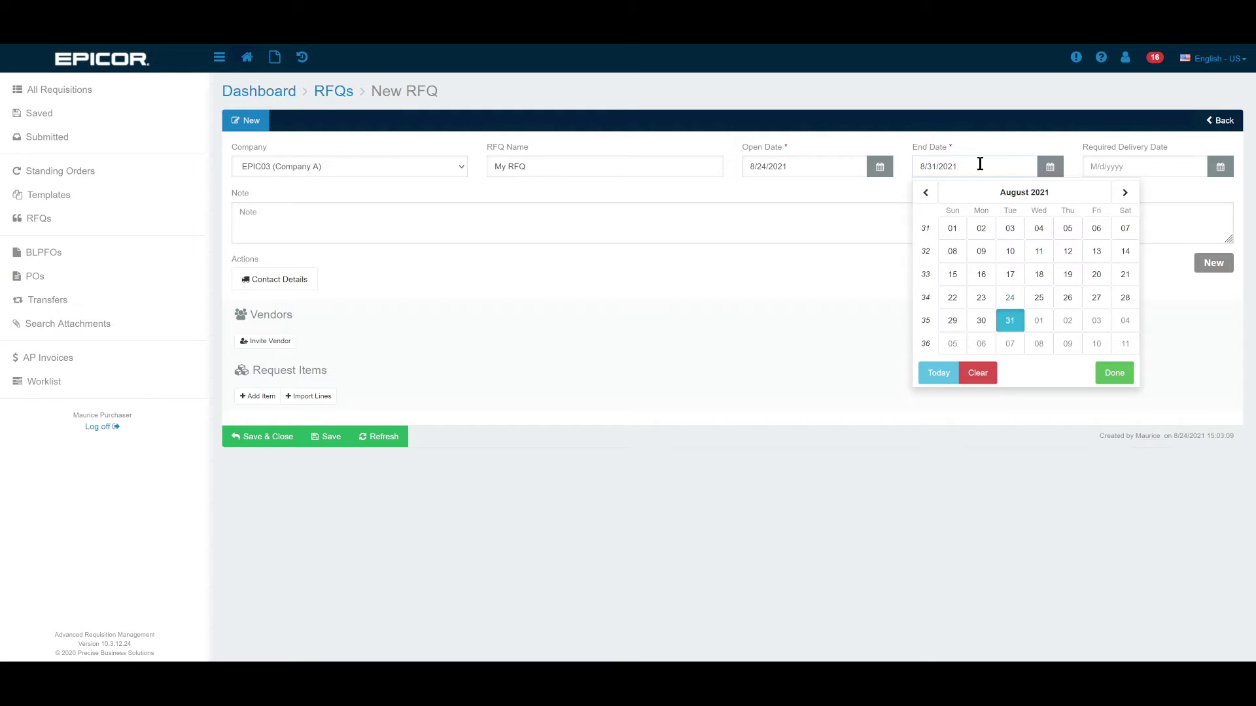
pyautogui.click(881, 190)
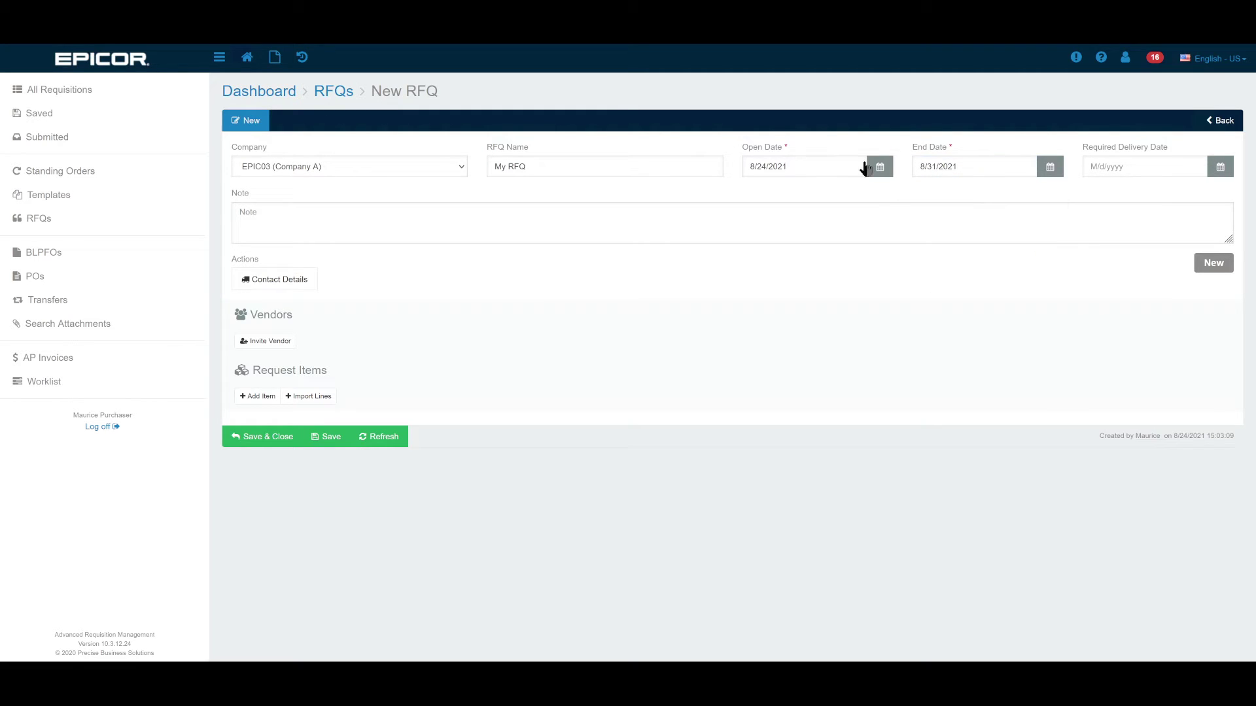
pyautogui.doubleClick(759, 166)
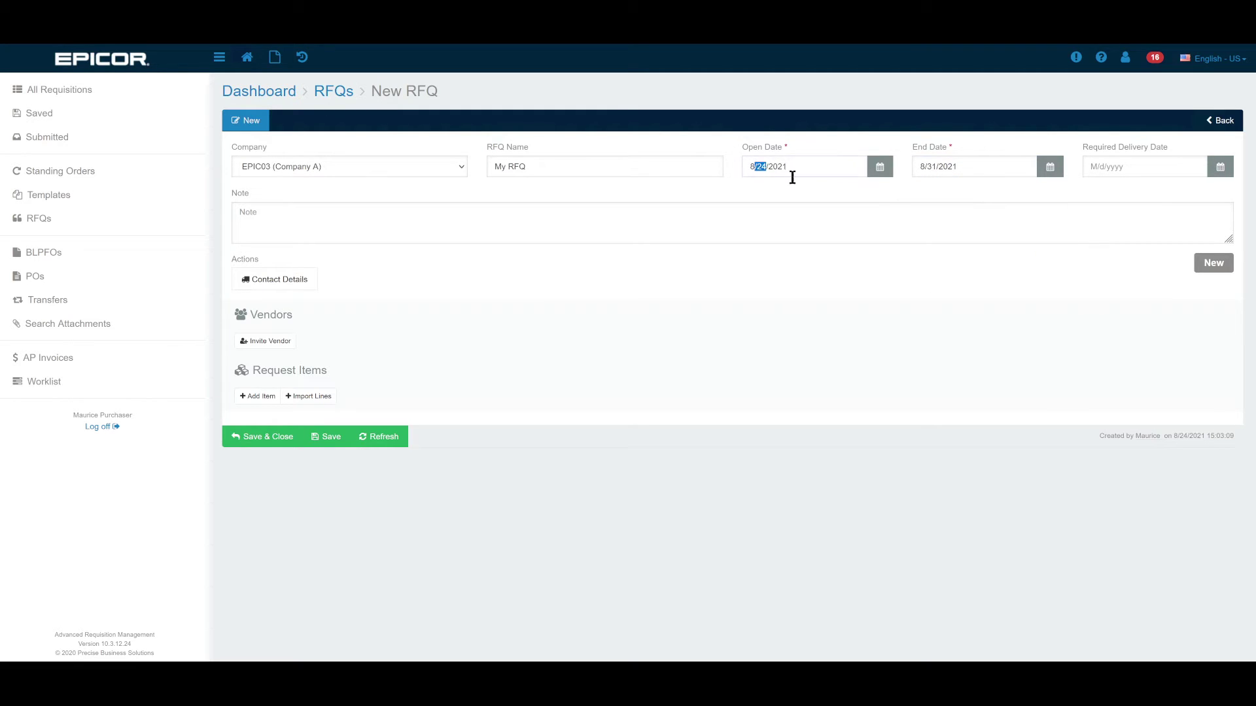
pyautogui.doubleClick(935, 167)
pyautogui.click(1138, 166)
pyautogui.click(767, 166)
pyautogui.write('/2')
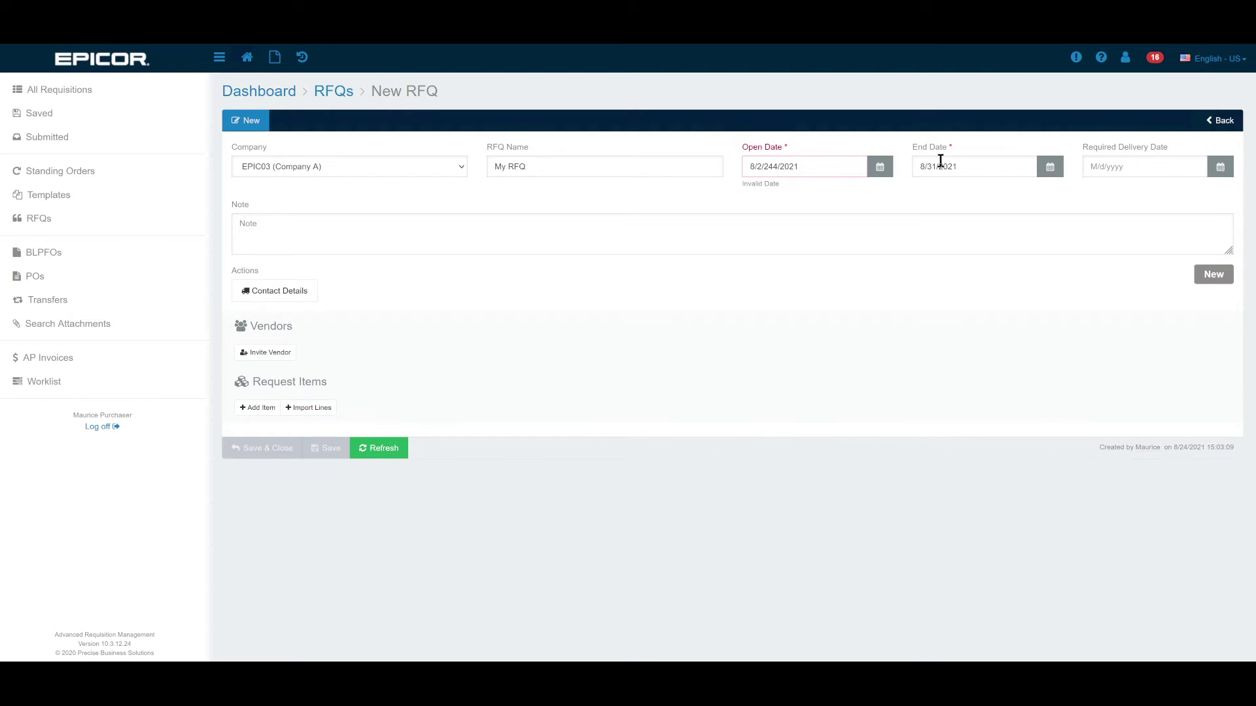
pyautogui.click(763, 167)
pyautogui.press('BackSpace')
pyautogui.press('BackSpace')
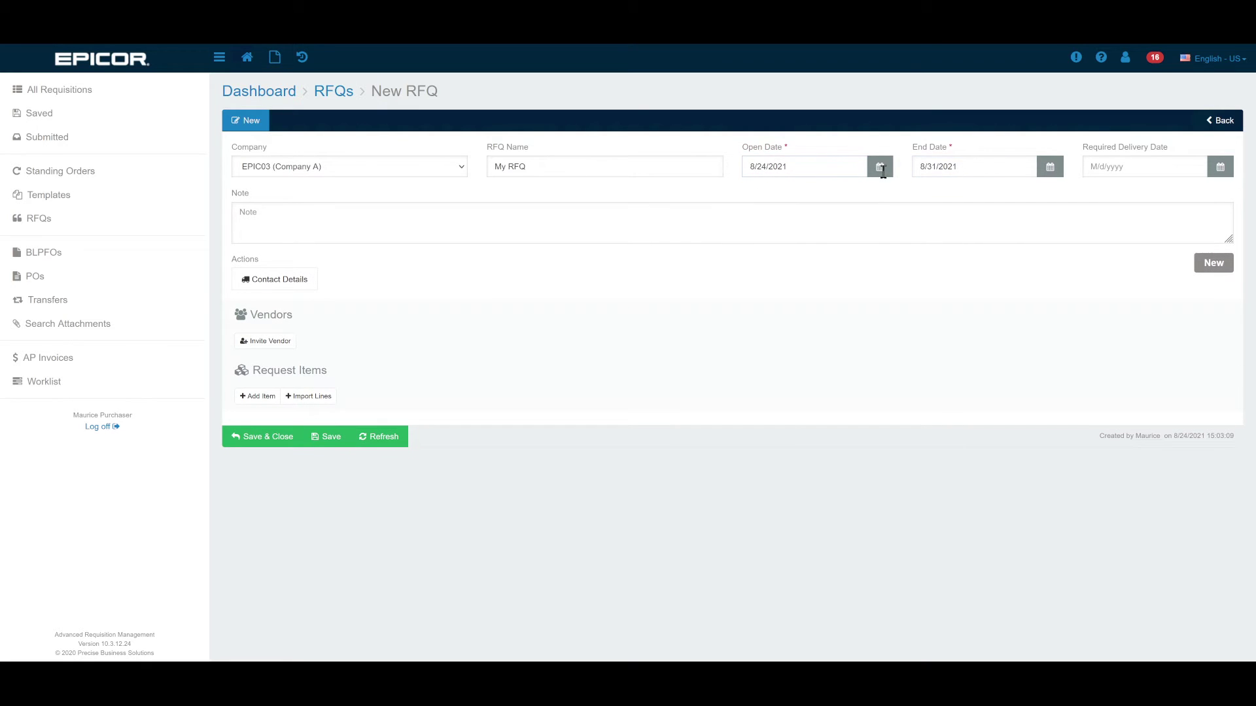
# Set the required delivery date to 9/30/2021
pyautogui.click(1220, 168)
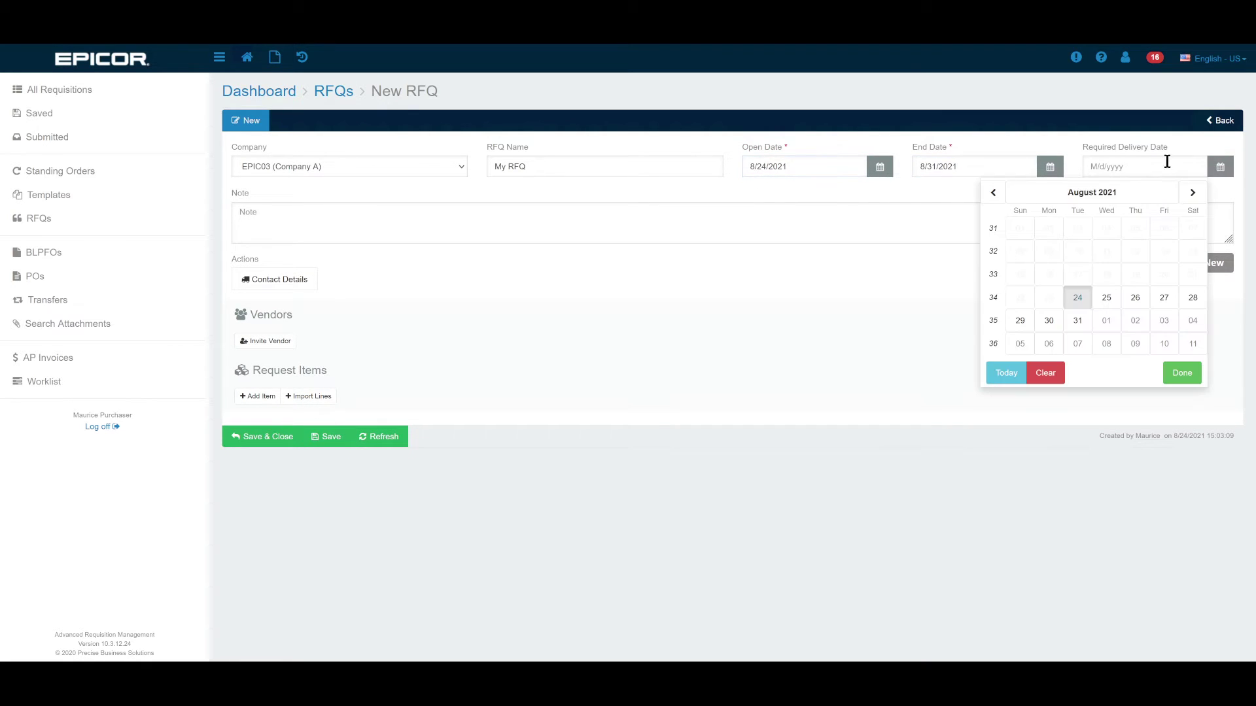
pyautogui.click(1191, 192)
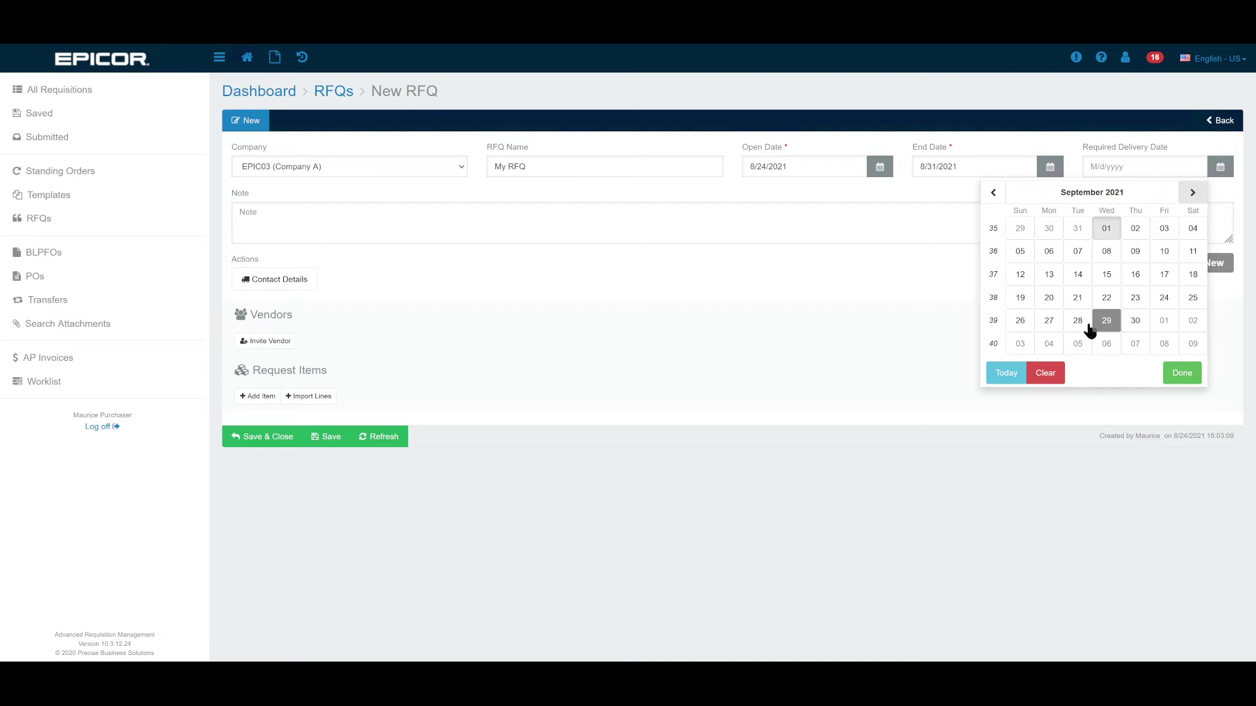
pyautogui.click(1135, 321)
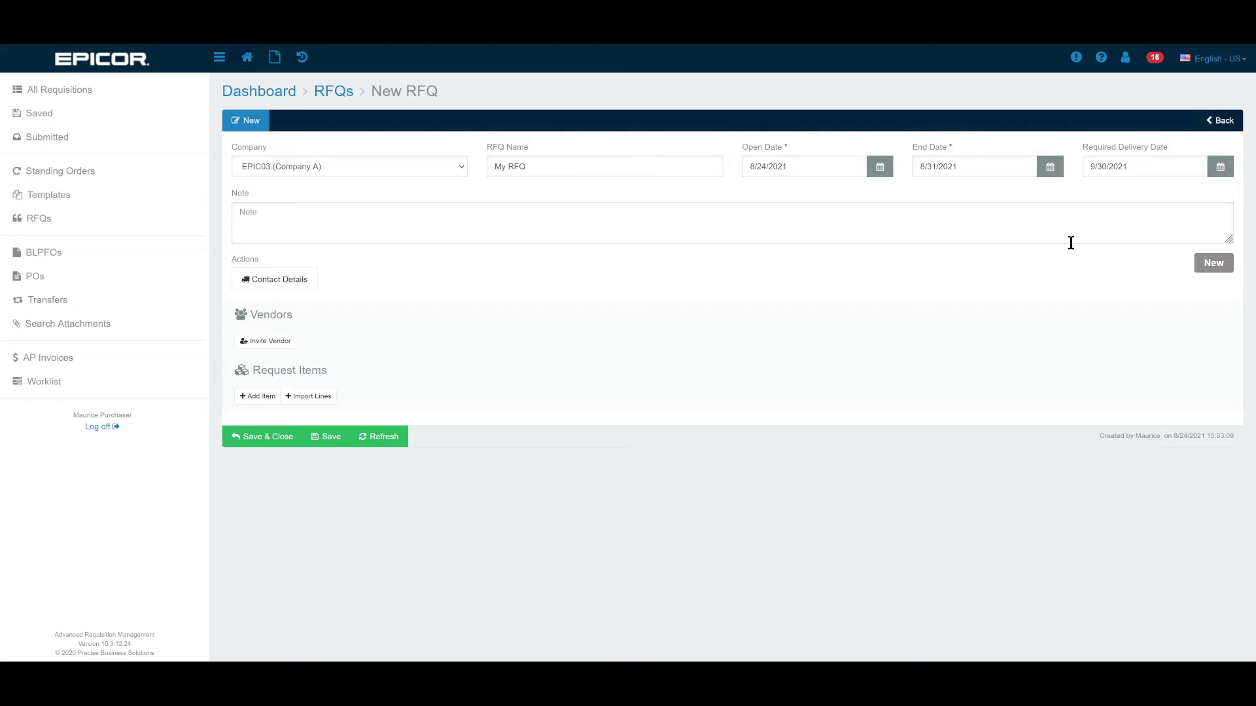
# Add request items 00C1 Pocket Spring Mattress and 00C2 Anti-Slip Bath Mat
pyautogui.click(257, 396)
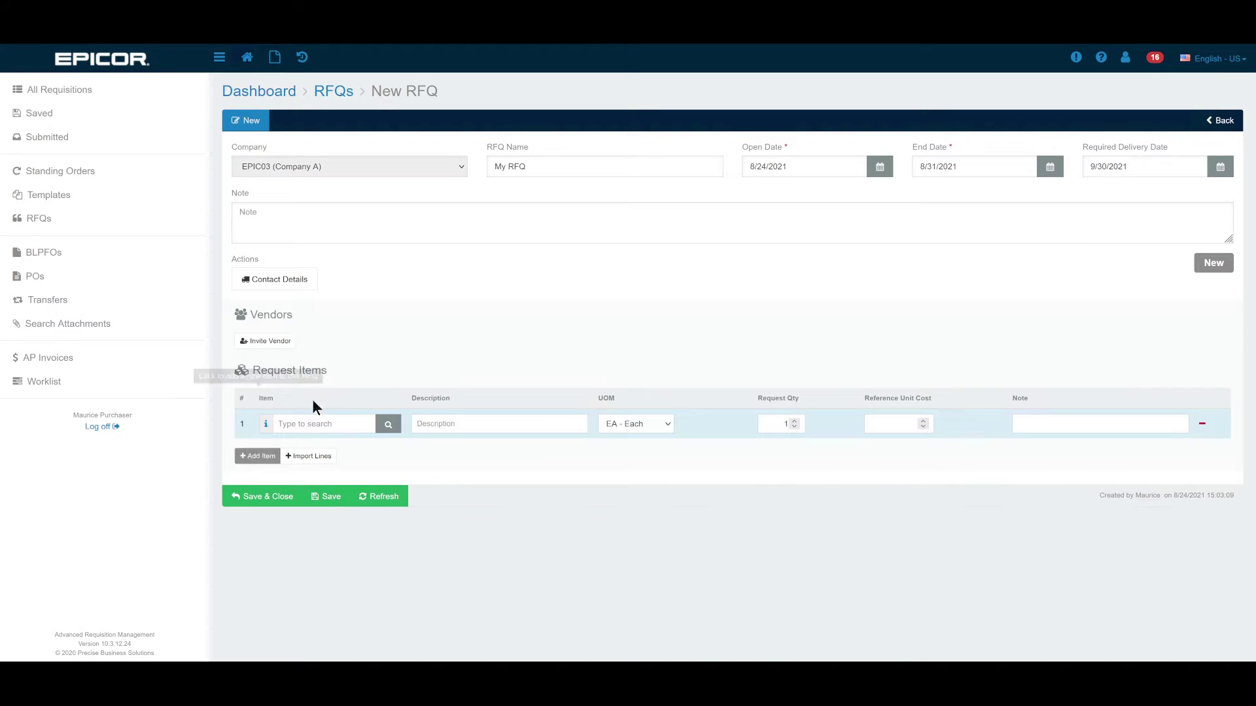
pyautogui.write('00c1')
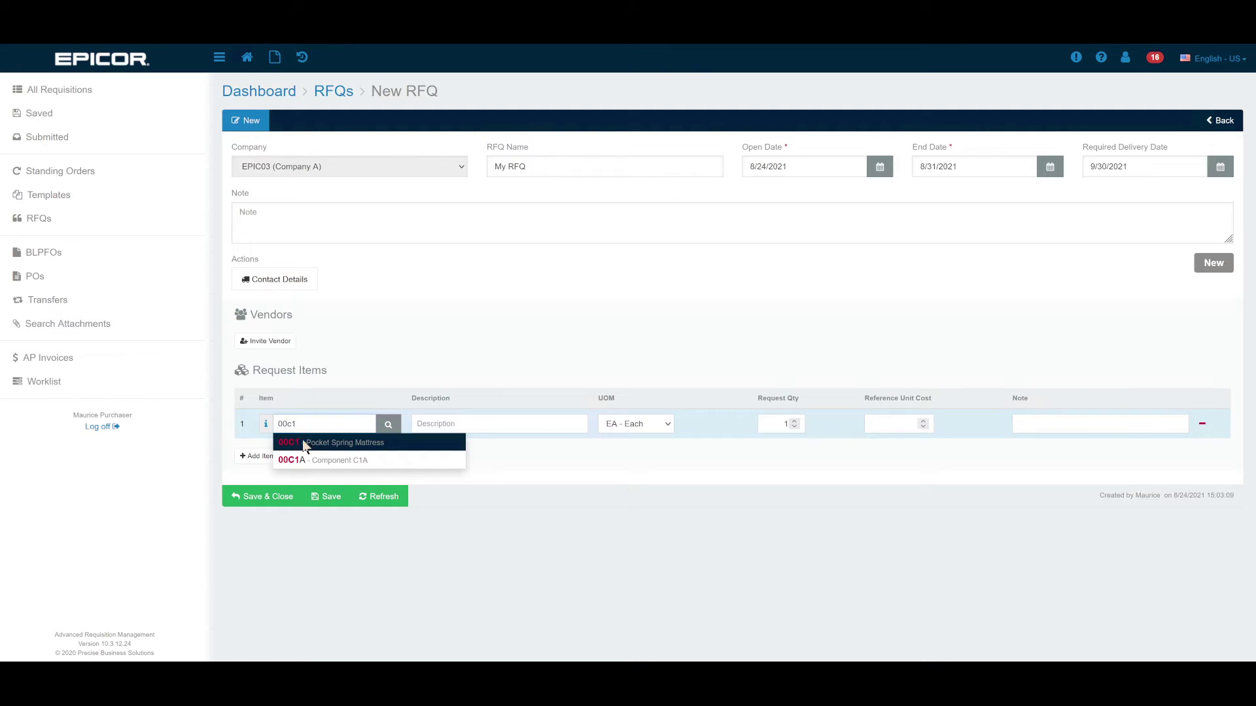
pyautogui.click(302, 442)
pyautogui.click(257, 456)
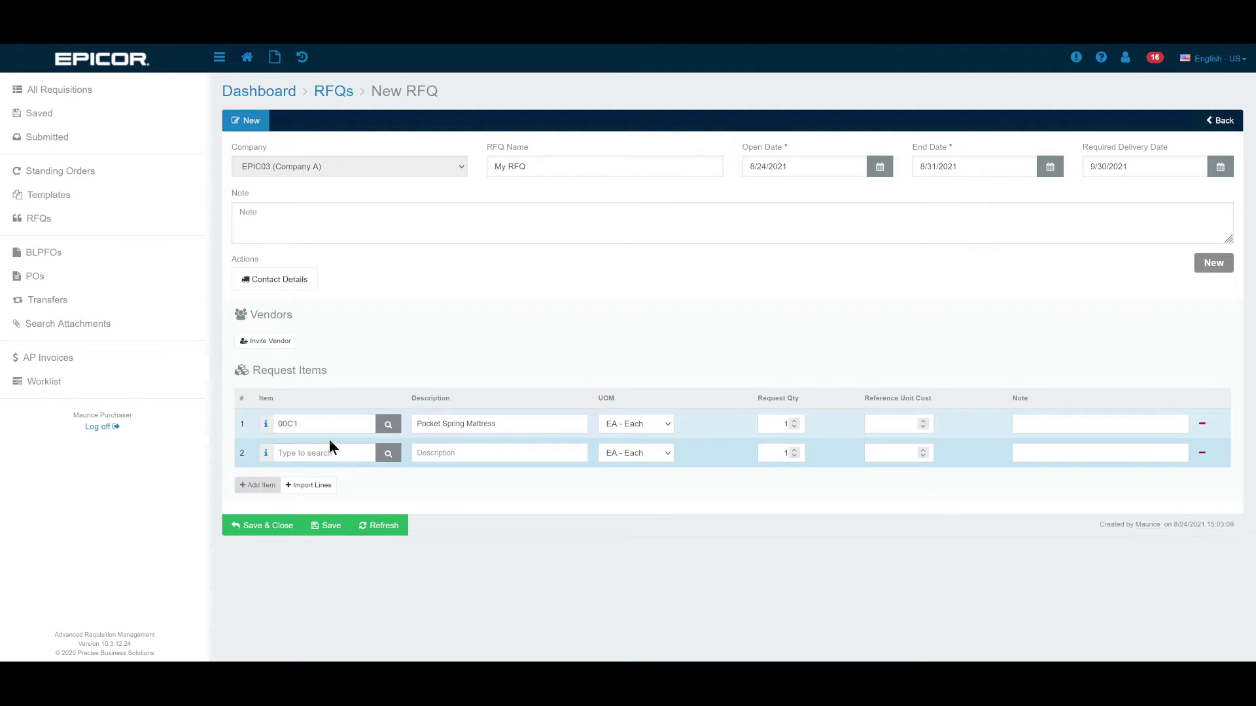
pyautogui.click(290, 450)
pyautogui.write('00c2')
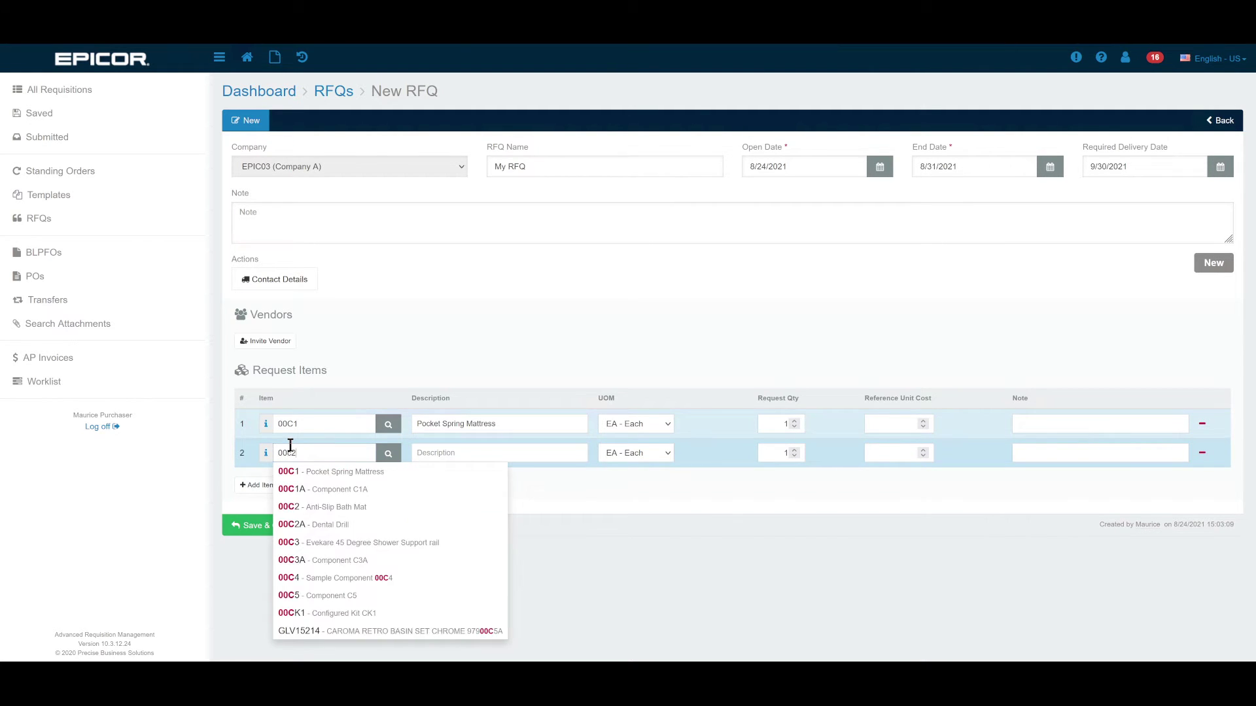
pyautogui.click(304, 471)
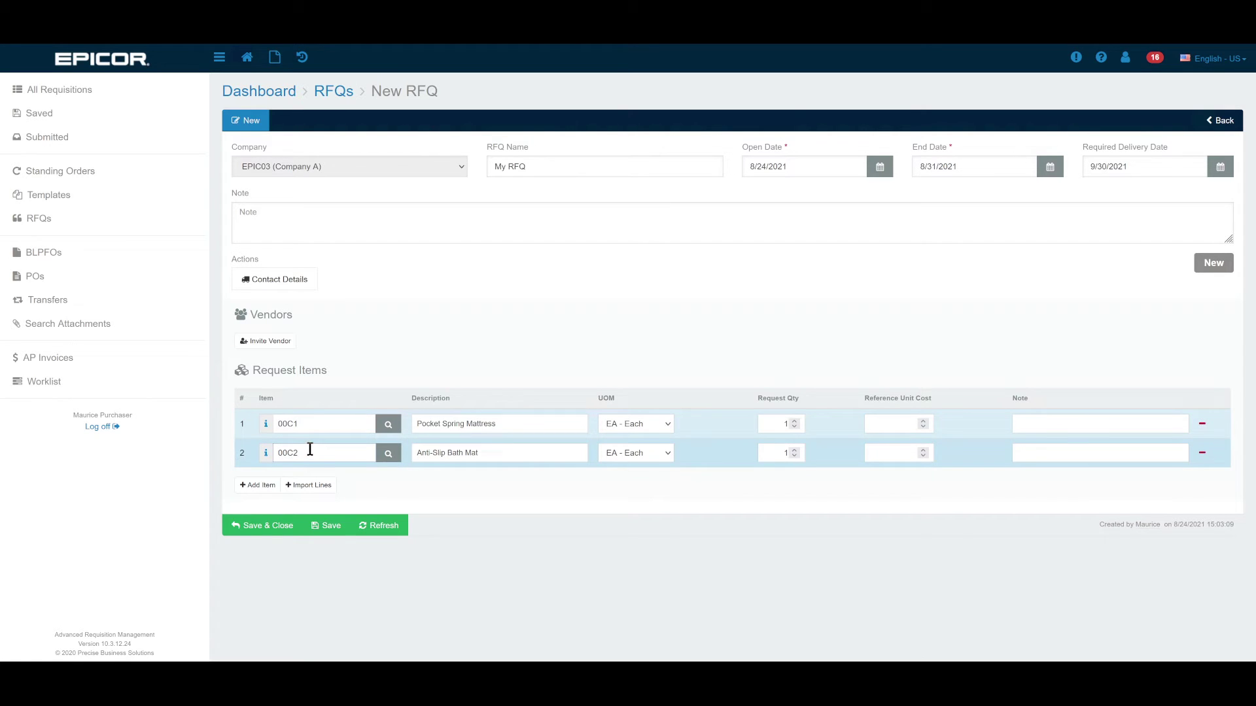
# Add request items 00C3 shower support rail and 00C4 Sample Component
pyautogui.click(257, 485)
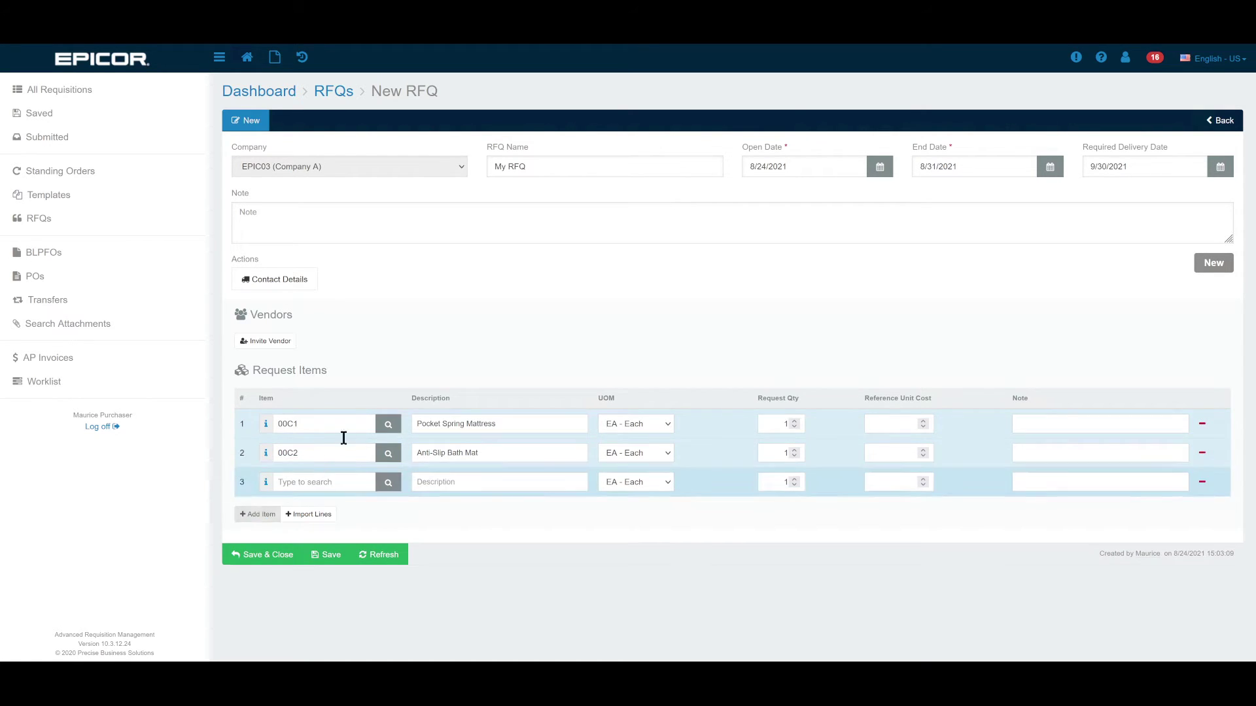
pyautogui.click(299, 485)
pyautogui.write('00c3')
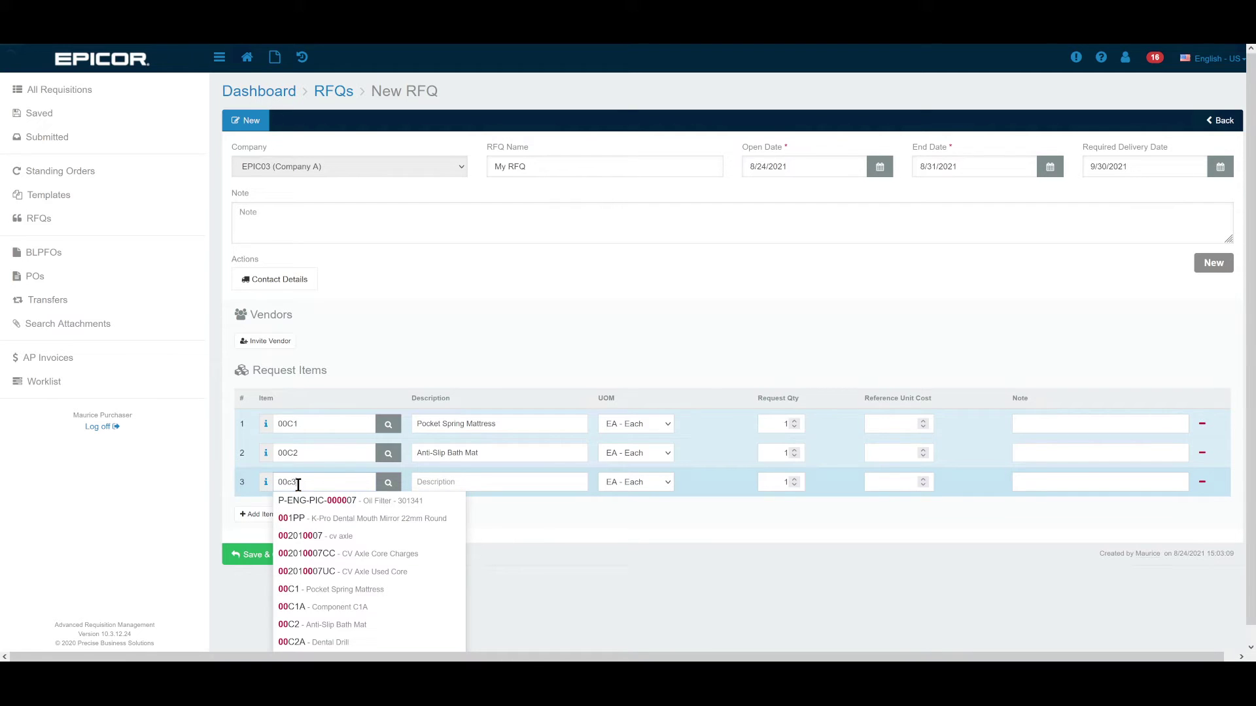
pyautogui.click(289, 501)
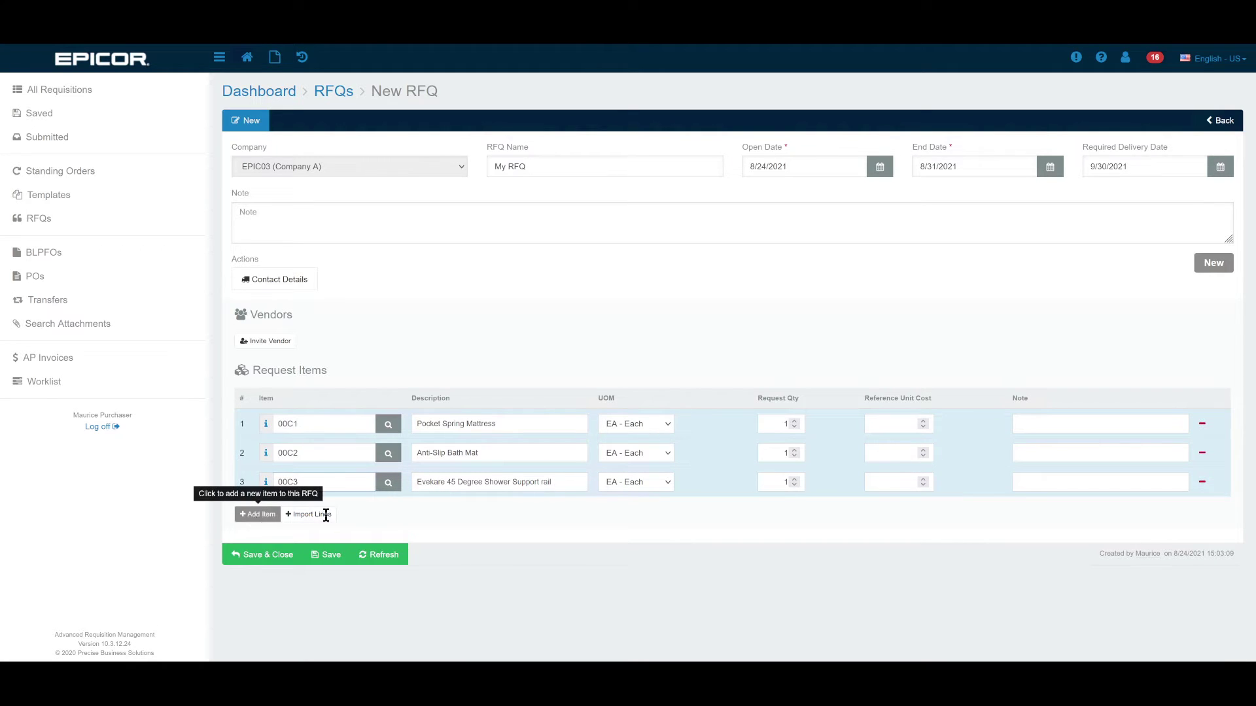
pyautogui.click(255, 514)
pyautogui.click(301, 511)
pyautogui.write('00c4')
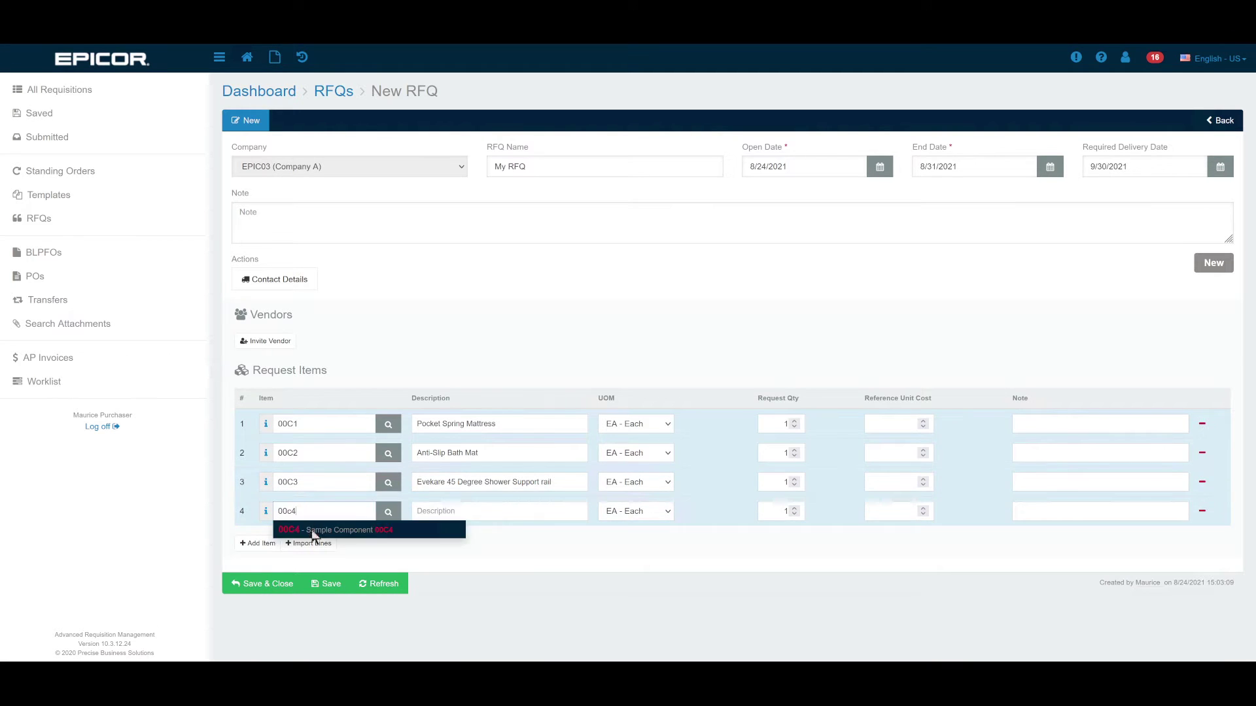
pyautogui.click(314, 531)
# Set the requested quantity to 10 on each of the four item lines
pyautogui.click(785, 423)
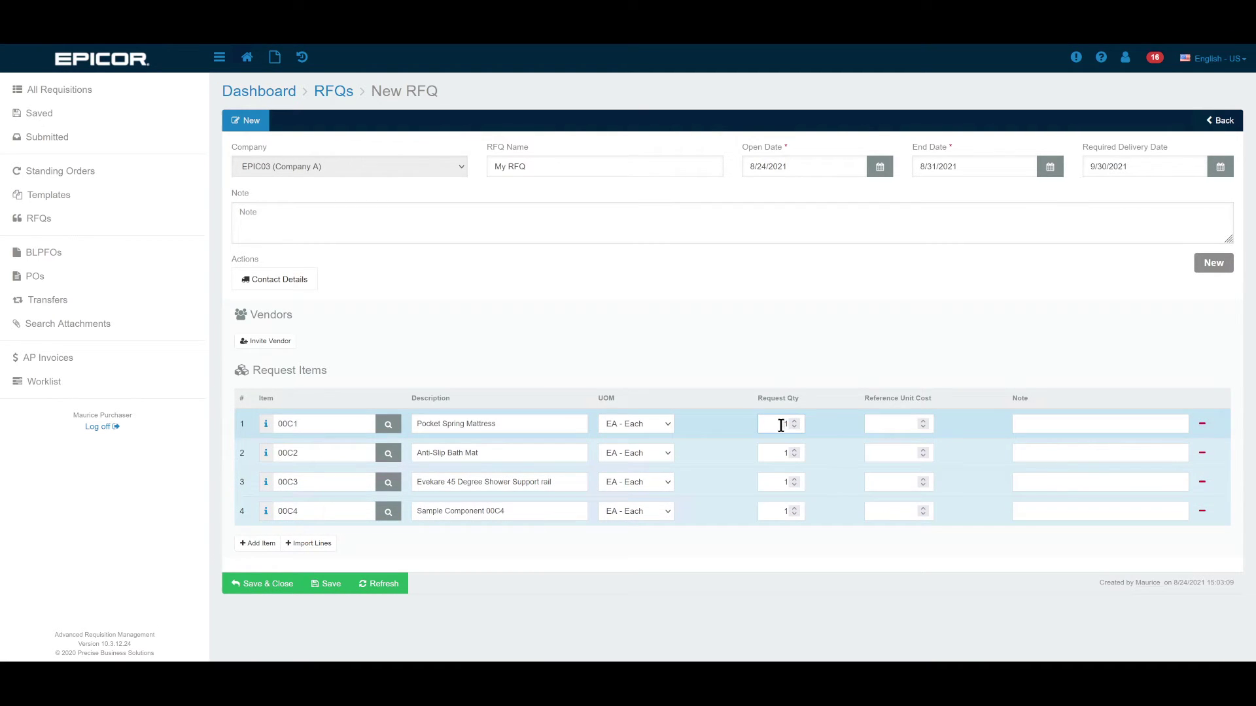
pyautogui.write('10')
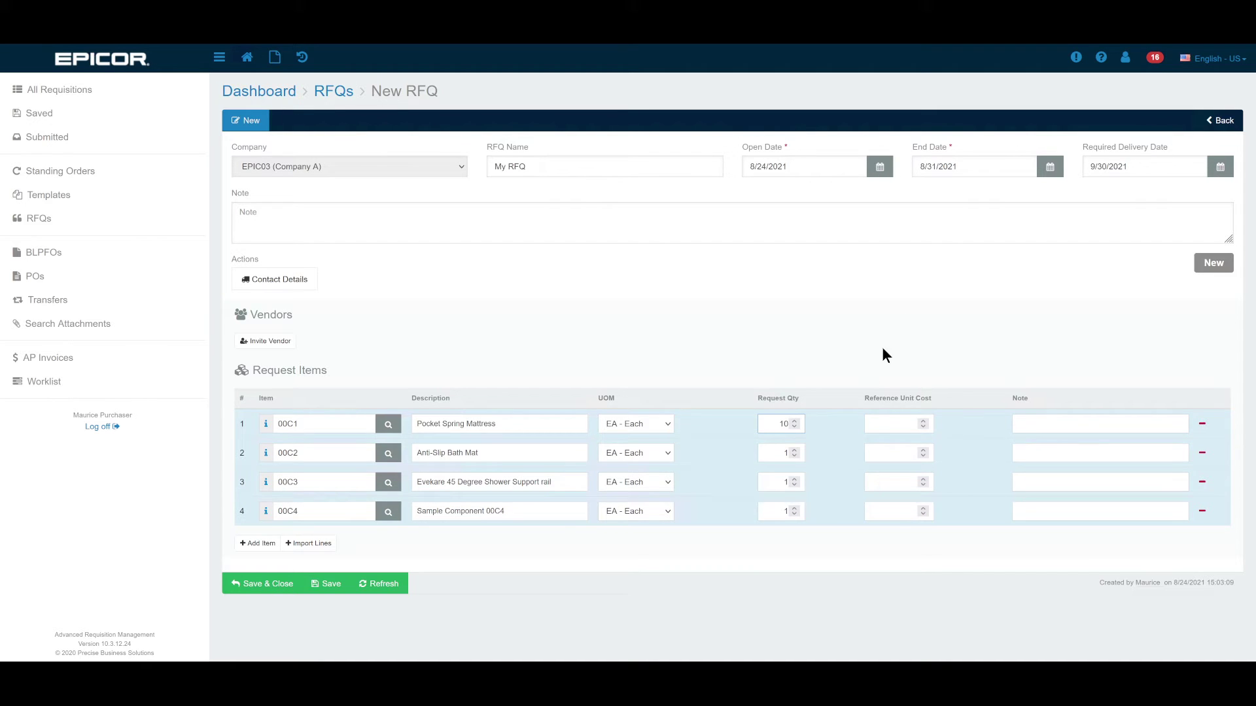
pyautogui.doubleClick(786, 452)
pyautogui.write('10')
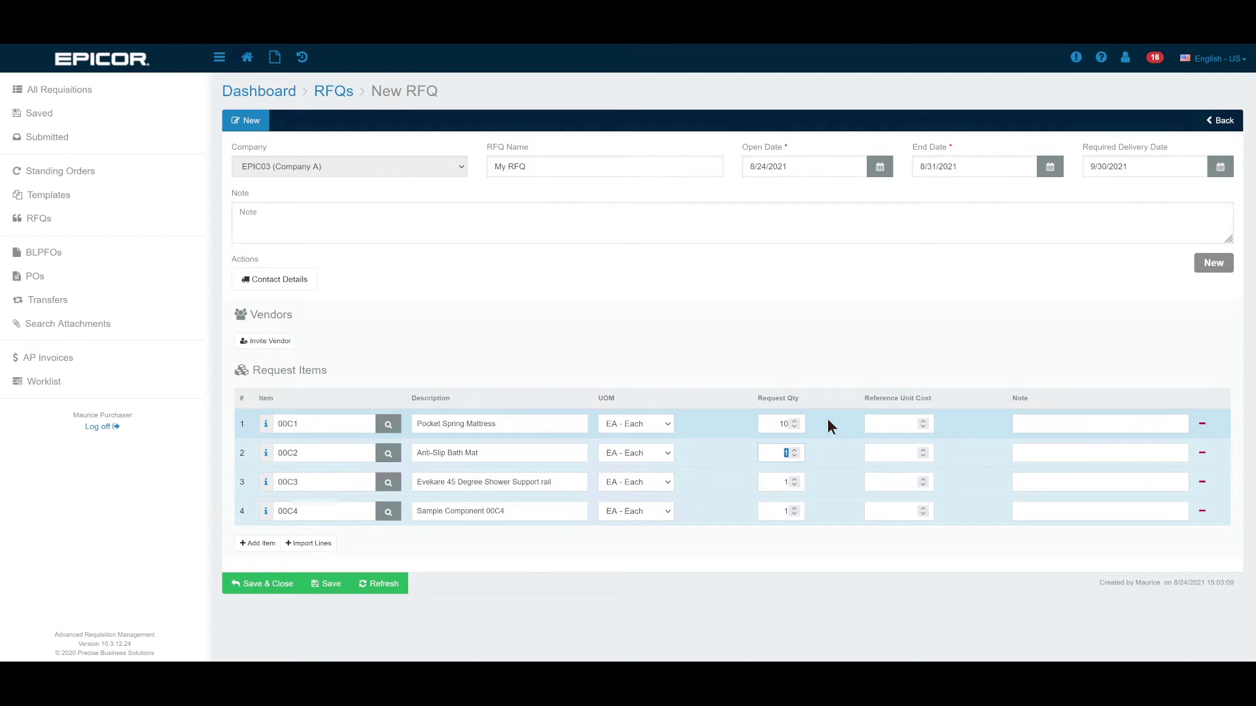
pyautogui.doubleClick(787, 482)
pyautogui.doubleClick(786, 483)
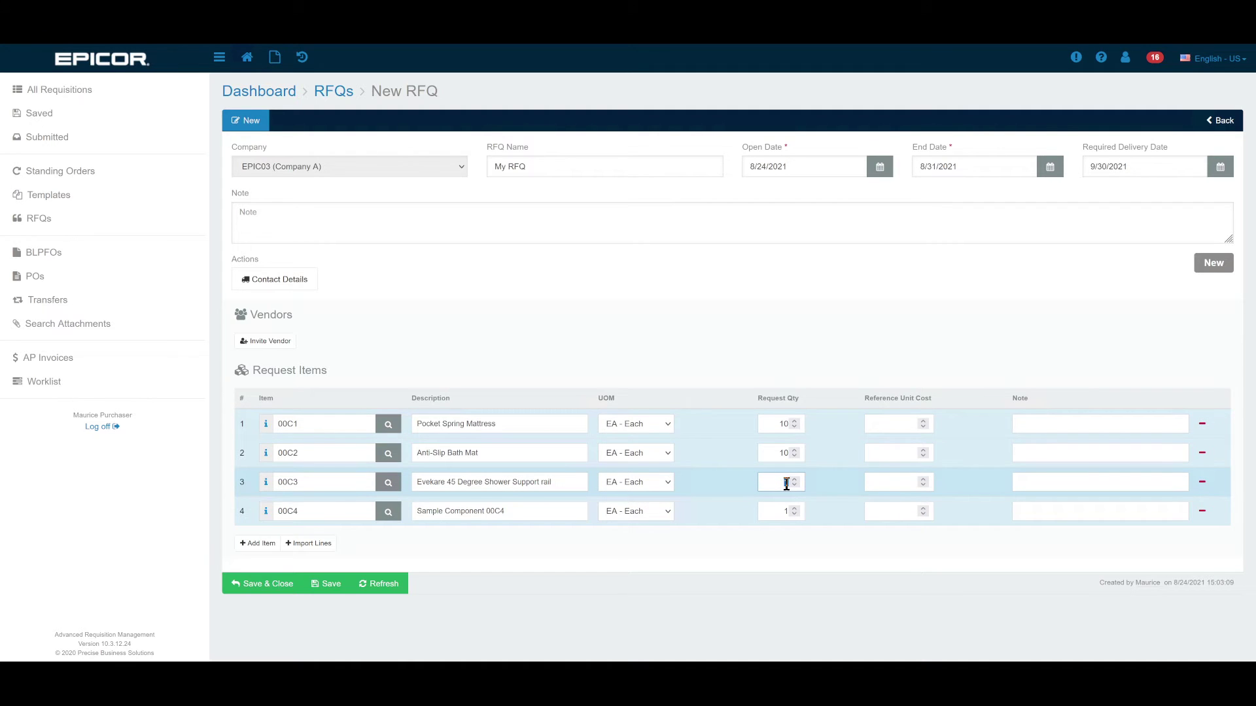
pyautogui.write('10')
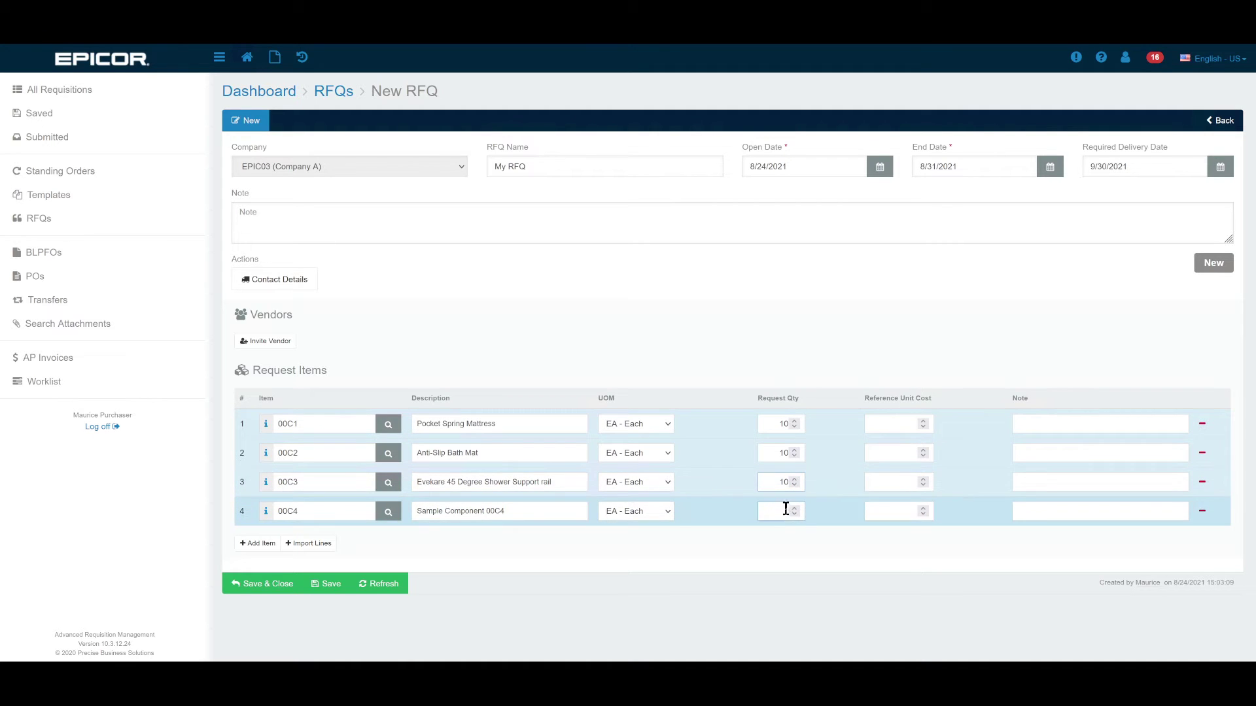
pyautogui.doubleClick(788, 511)
pyautogui.write('10')
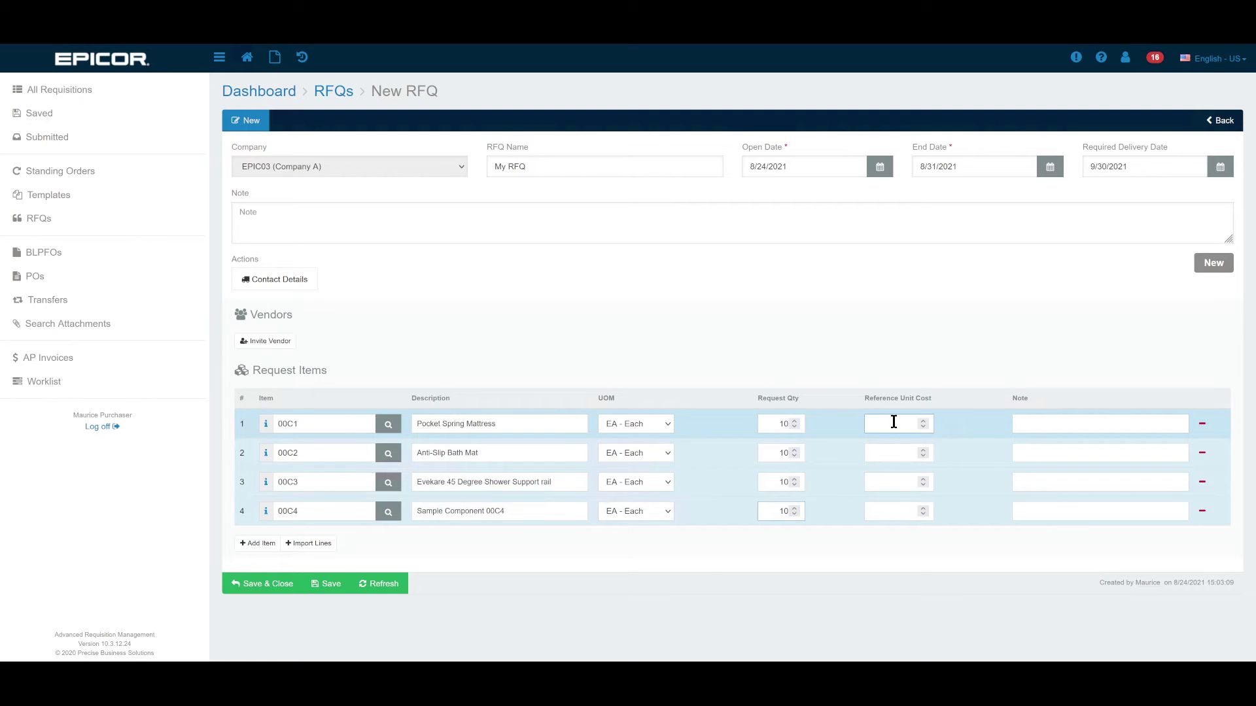
pyautogui.click(1051, 425)
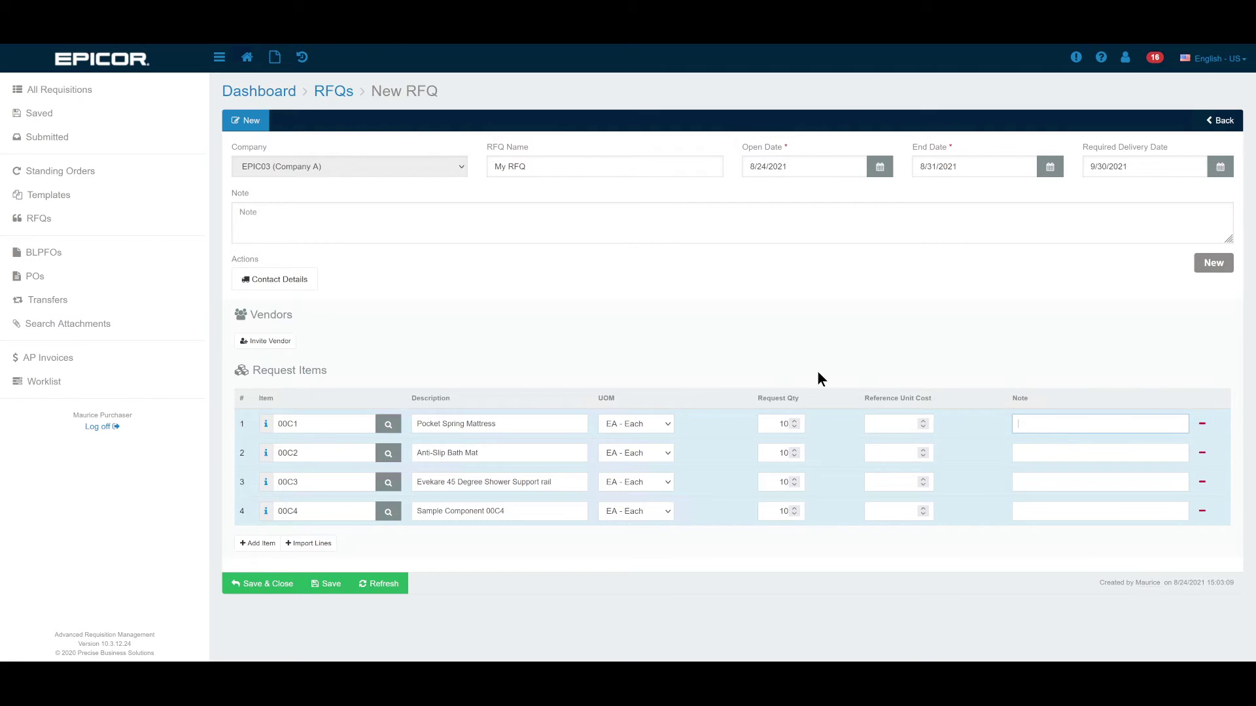
# Invite ACME as the first vendor on the RFQ
pyautogui.click(945, 346)
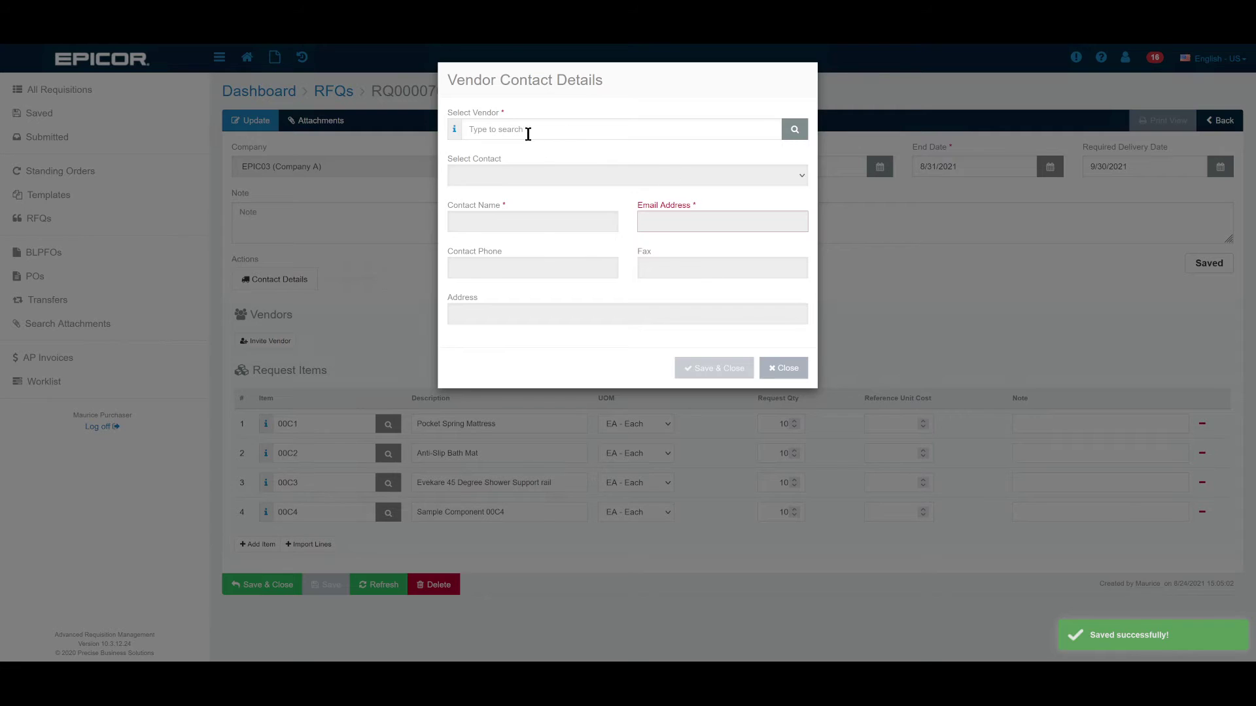
pyautogui.click(527, 132)
pyautogui.write('acme')
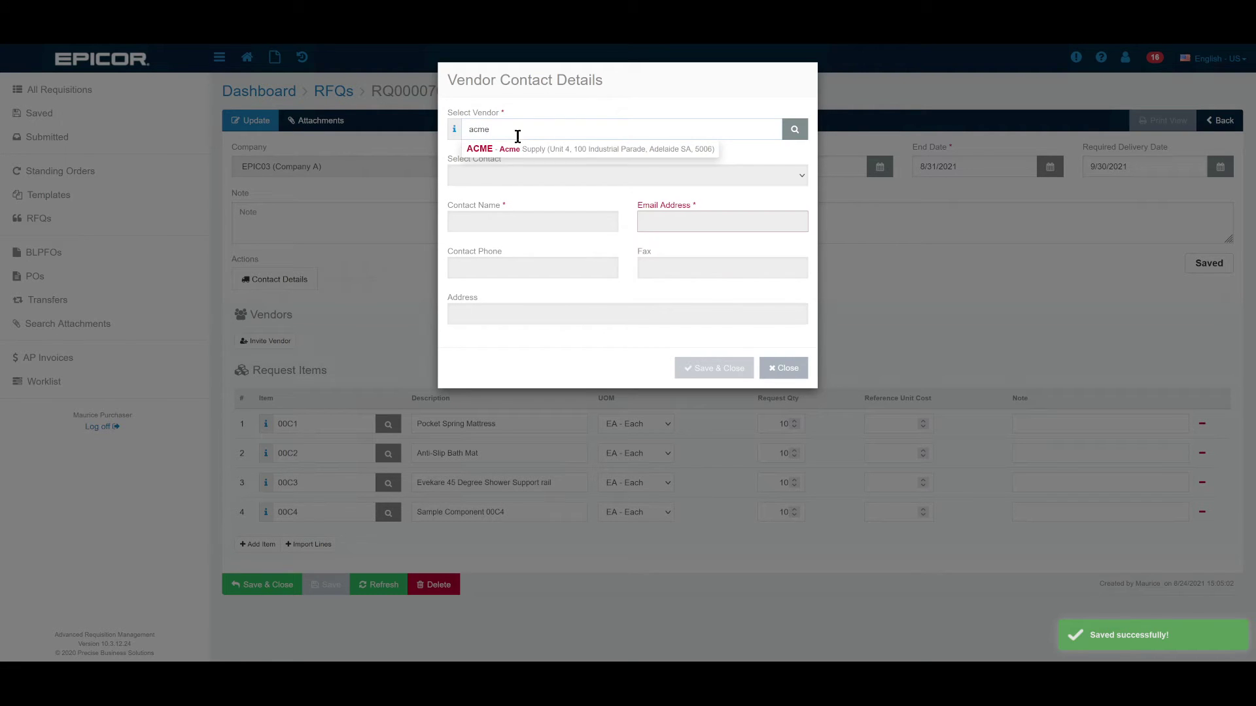
pyautogui.click(498, 147)
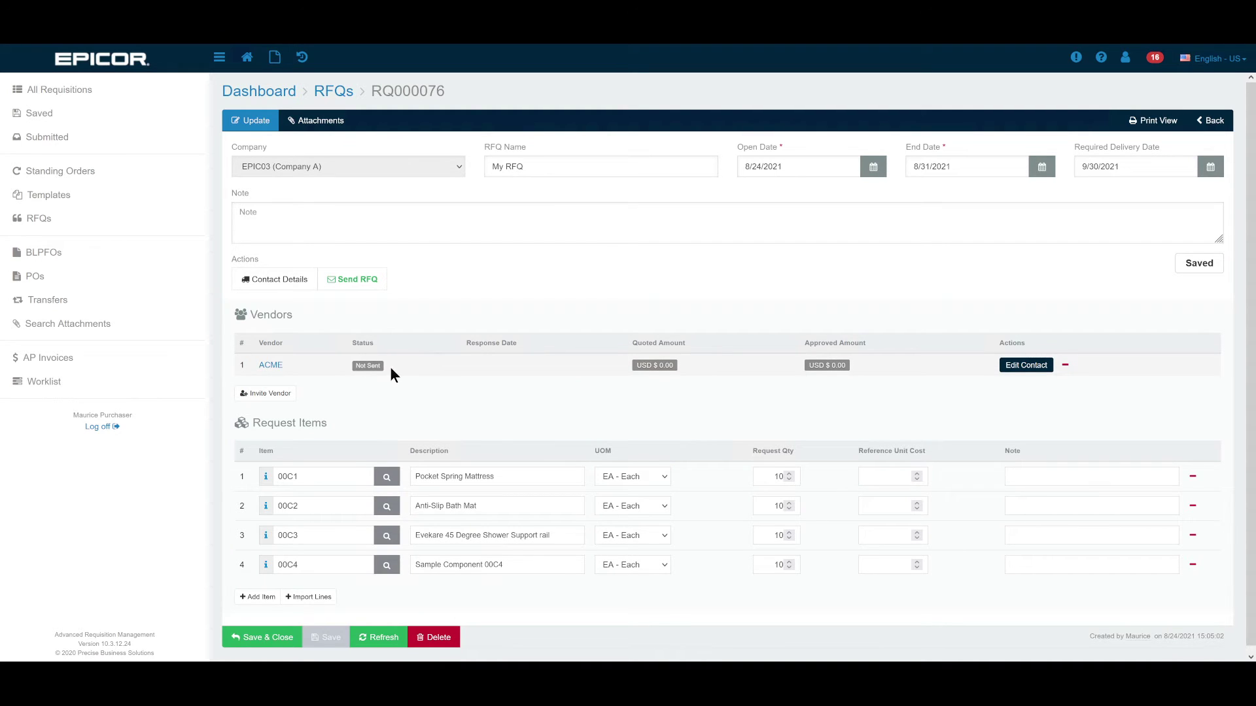
pyautogui.moveTo(390, 366); pyautogui.dragTo(353, 366)
# Invite ABCM - ABC Metals as a second vendor and save its contact details
pyautogui.click(270, 394)
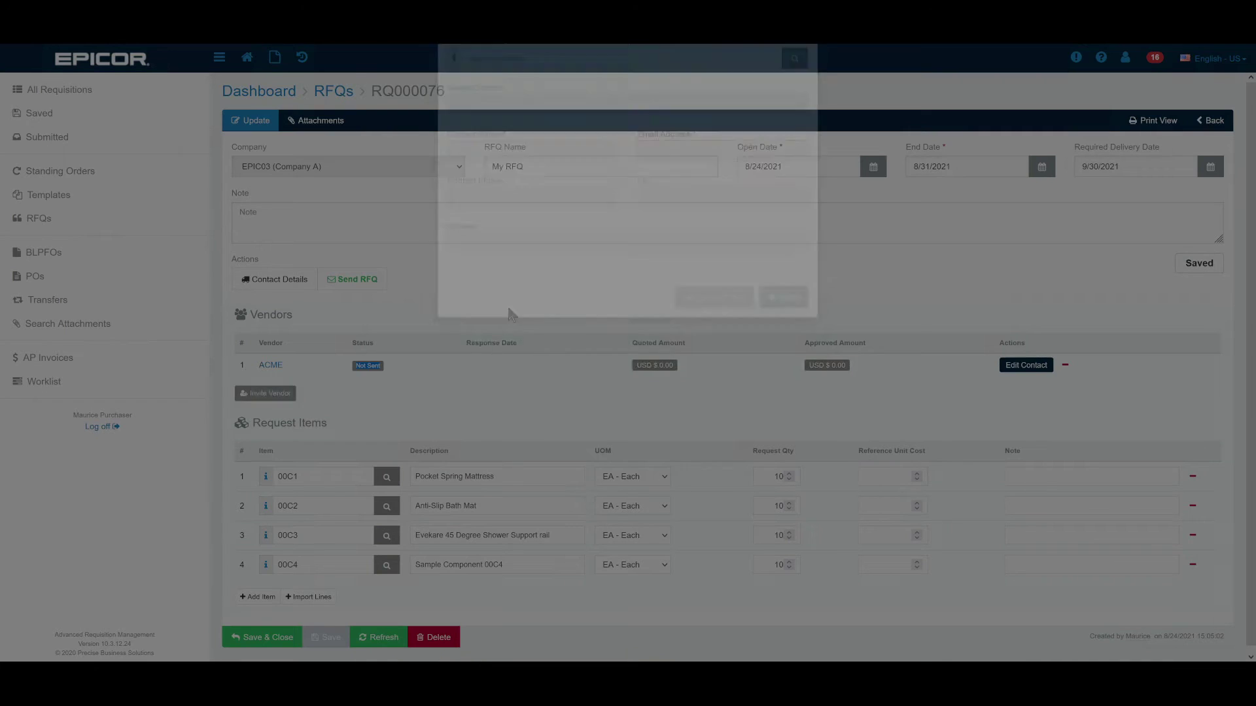
pyautogui.click(480, 129)
pyautogui.write('abcm')
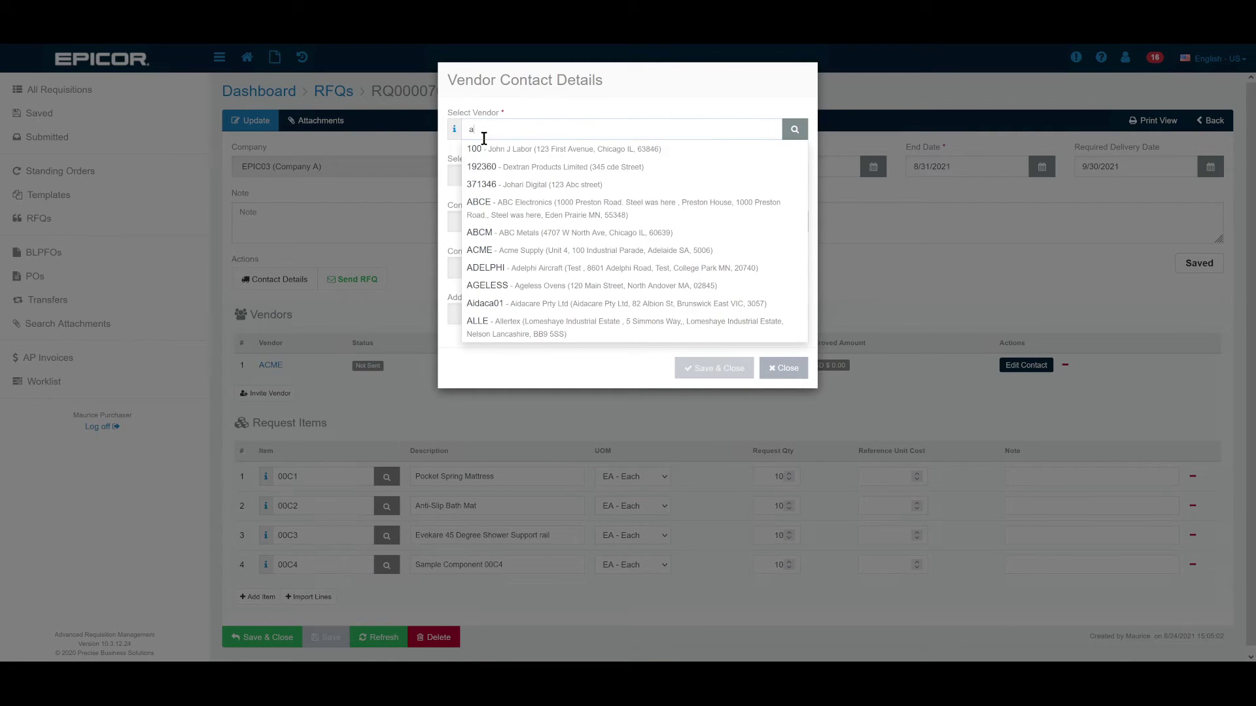
pyautogui.click(488, 149)
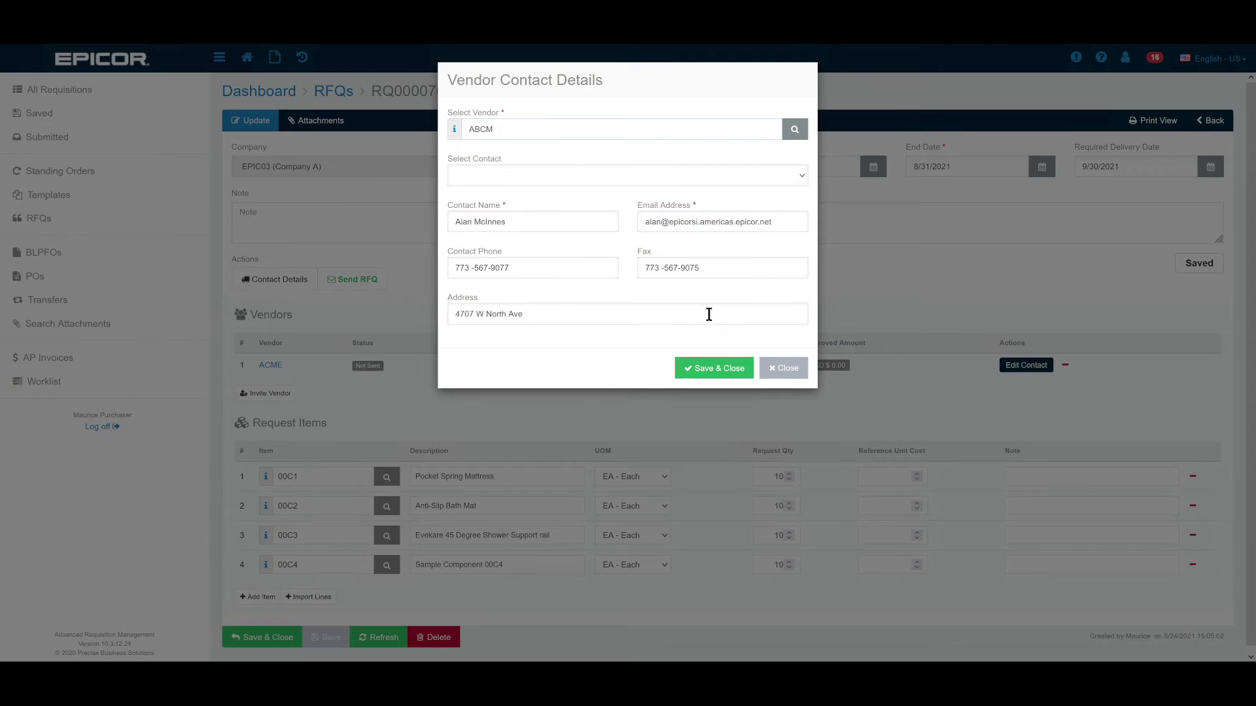
pyautogui.click(697, 372)
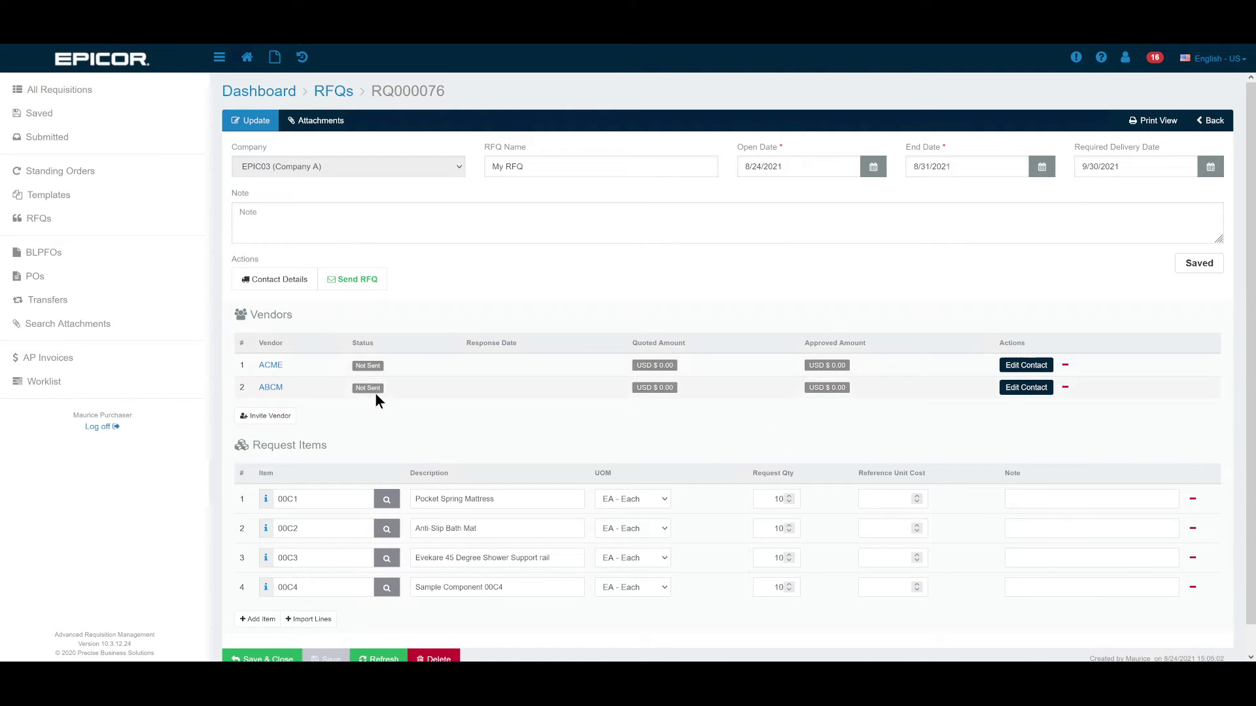
pyautogui.click(422, 504)
# Send the RFQ to ACME and ABCM, leaving it Submitted with end date 8/31
pyautogui.click(353, 280)
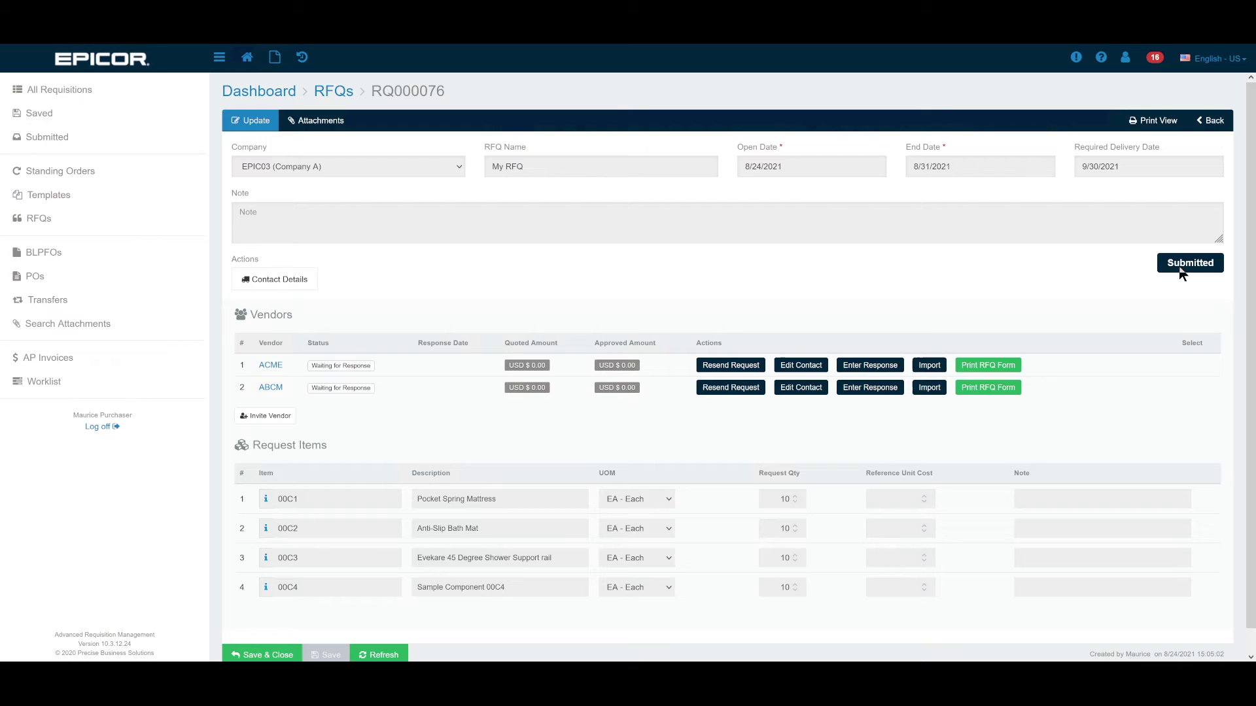
pyautogui.moveTo(1167, 266); pyautogui.dragTo(1223, 265)
pyautogui.moveTo(914, 167); pyautogui.dragTo(930, 167)
pyautogui.click(730, 296)
# Begin ACME's response, quoting 10 of item 00C1 at 50.00
pyautogui.click(864, 367)
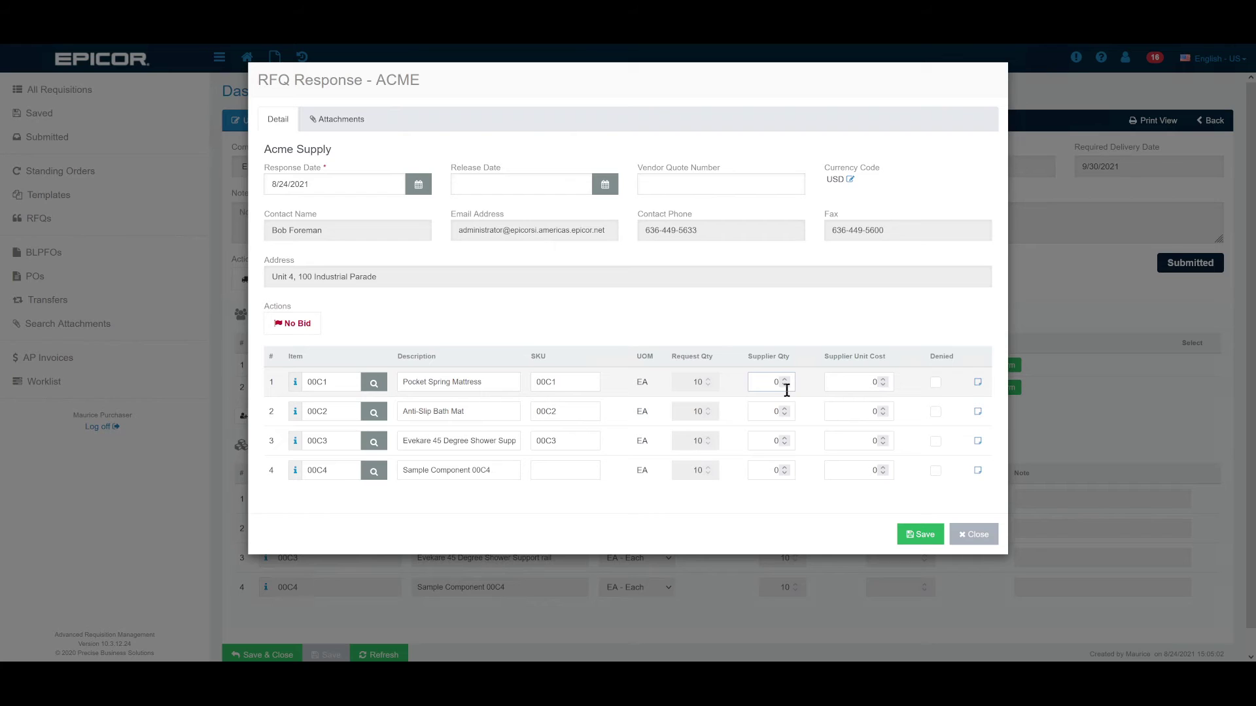
pyautogui.doubleClick(874, 382)
pyautogui.write('50.0')
pyautogui.click(774, 382)
pyautogui.write('10')
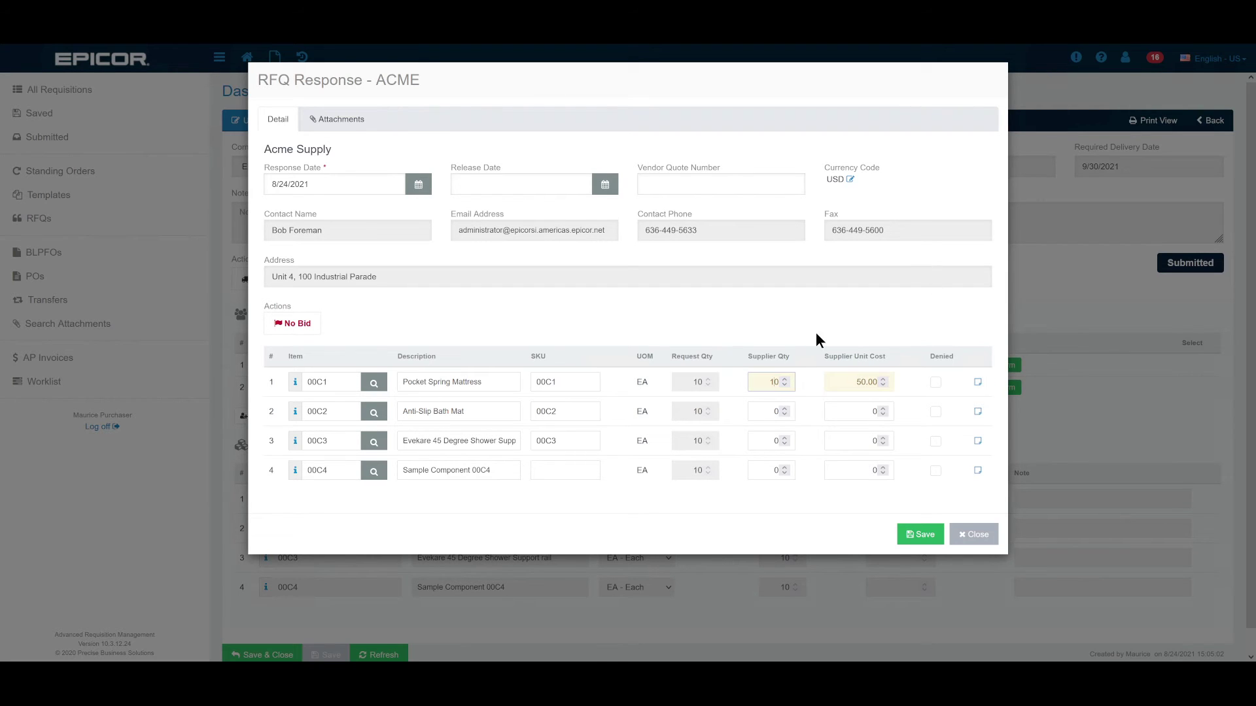
# Quote 10 each of 00C2 at 100.00 and 00C3 at 99.00, then save
pyautogui.click(759, 411)
pyautogui.click(775, 474)
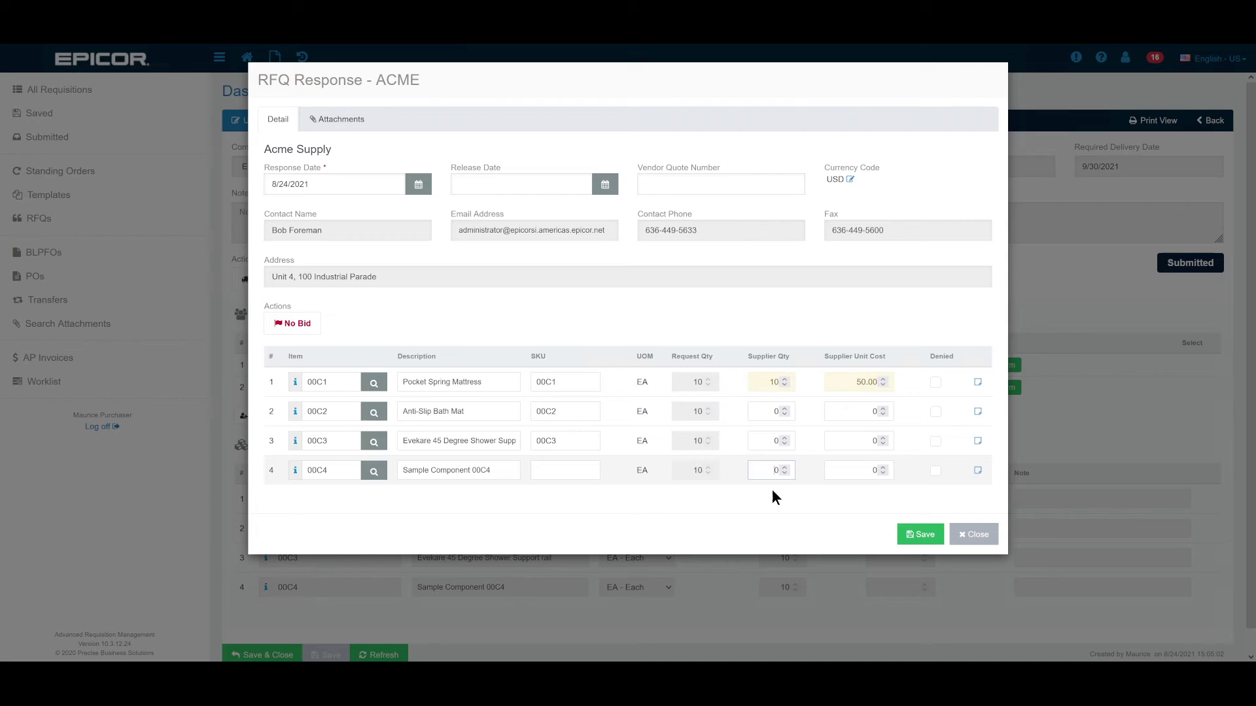
pyautogui.doubleClick(778, 412)
pyautogui.write('10')
pyautogui.click(769, 440)
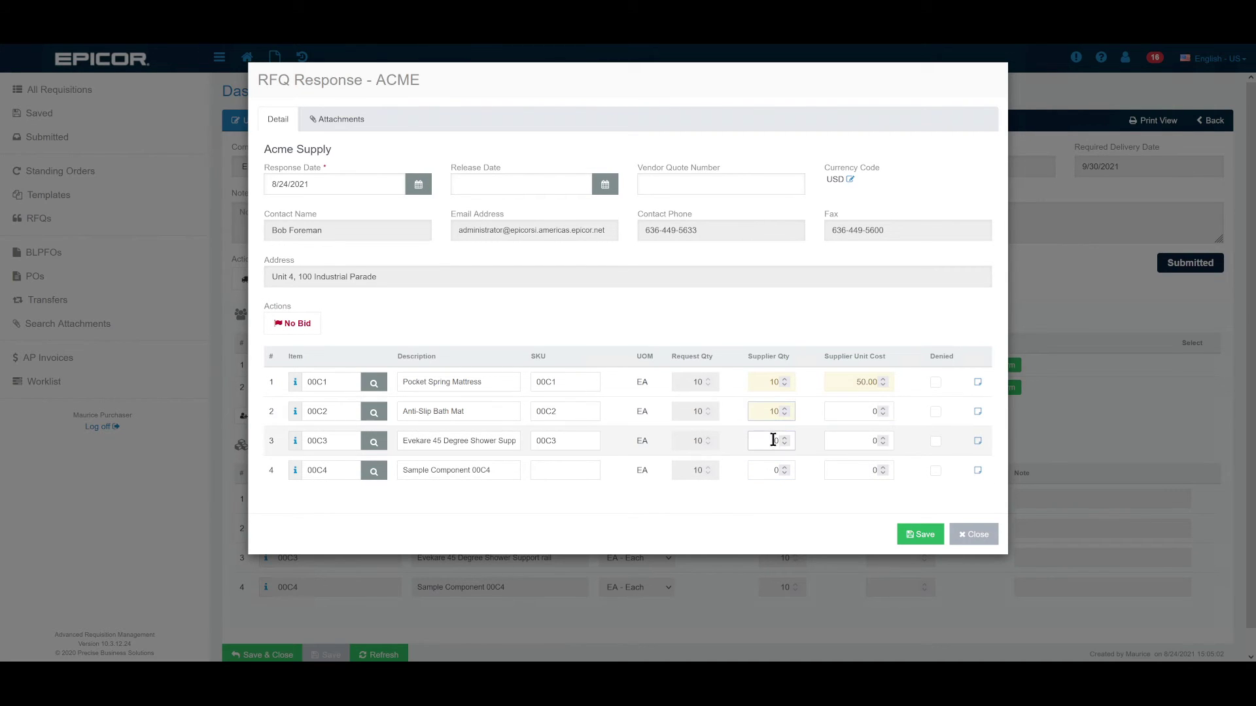
pyautogui.write('10')
pyautogui.click(878, 412)
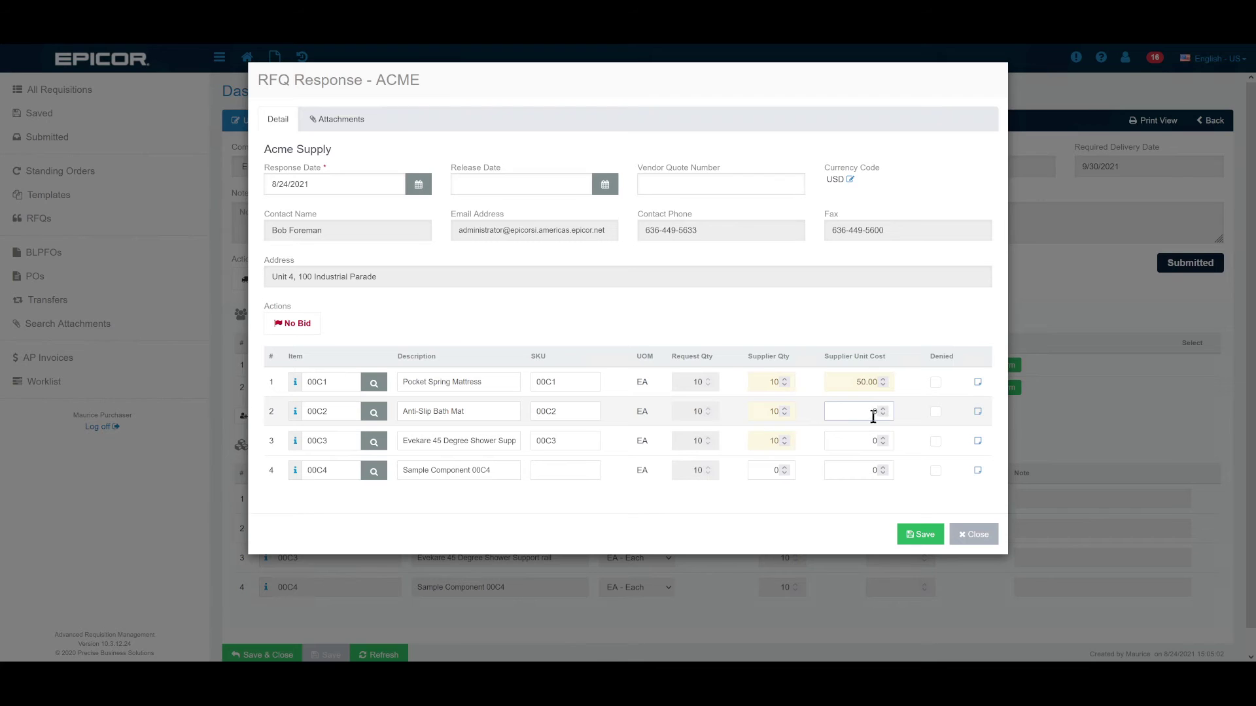
pyautogui.write('100')
pyautogui.click(875, 437)
pyautogui.click(872, 441)
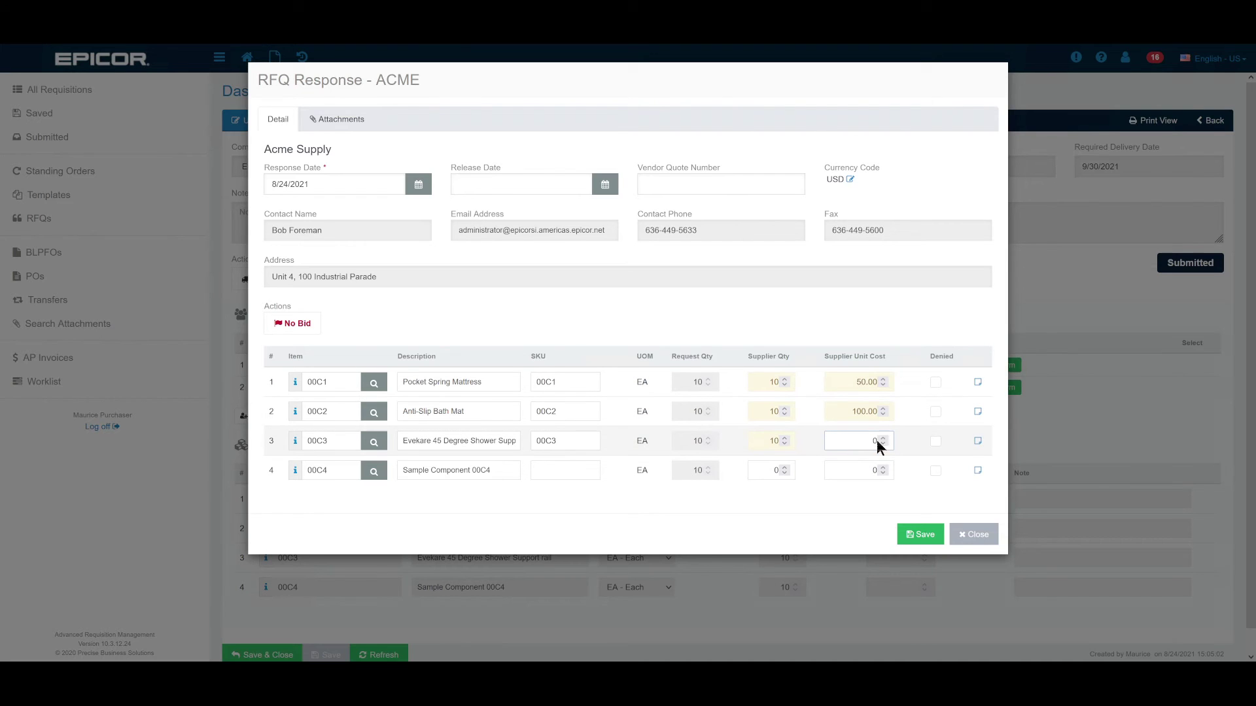
pyautogui.doubleClick(876, 443)
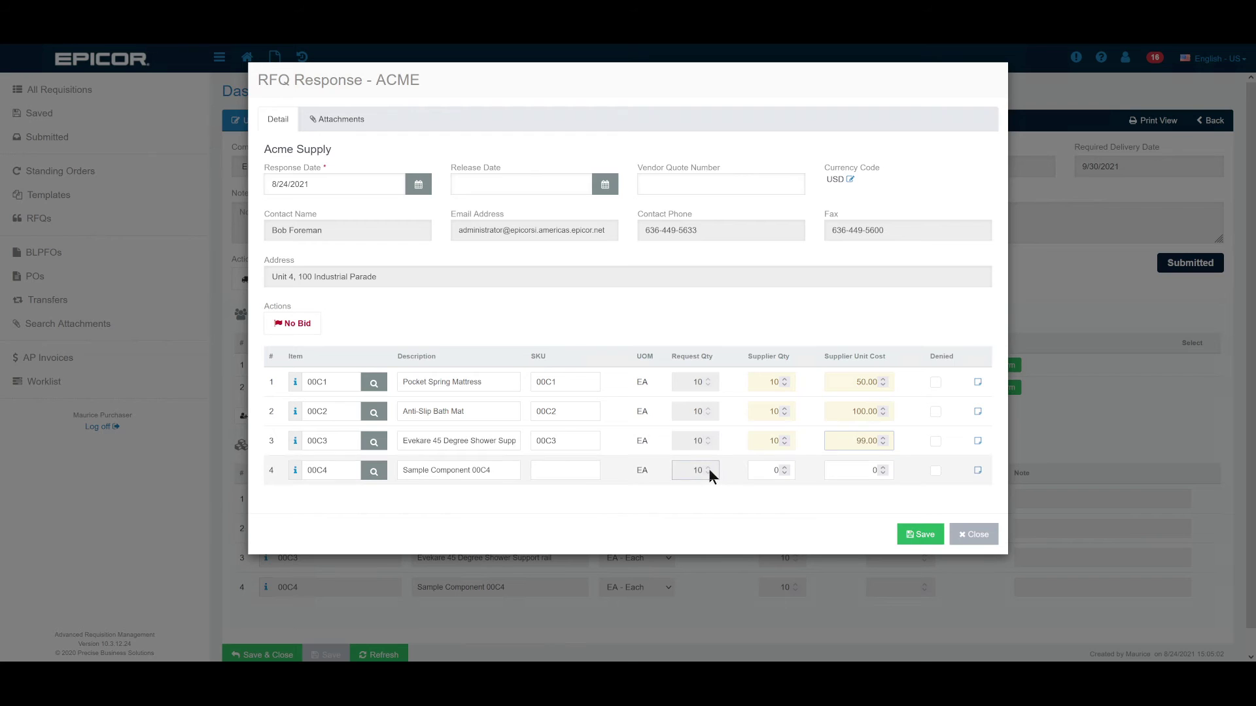
pyautogui.click(915, 534)
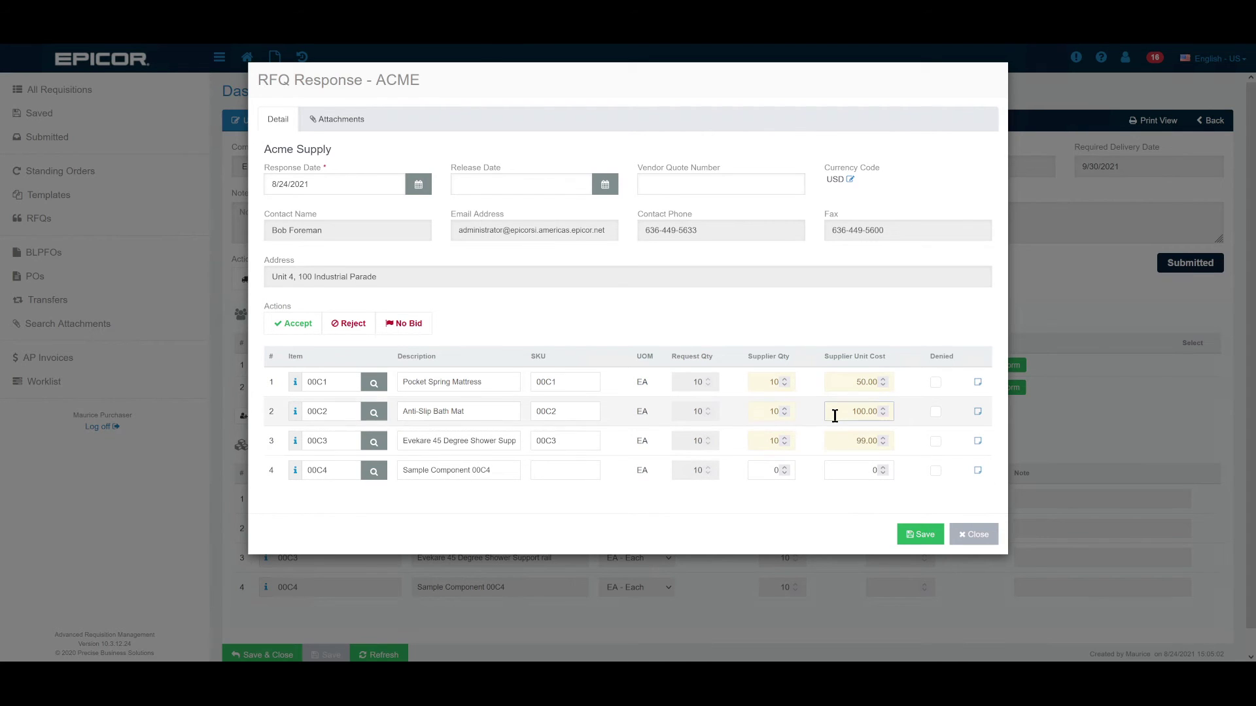
# Deny the Anti-Slip Bath Mat and Sample Component lines and accept ACME's USD 1,490.00 response
pyautogui.tripleClick(471, 414)
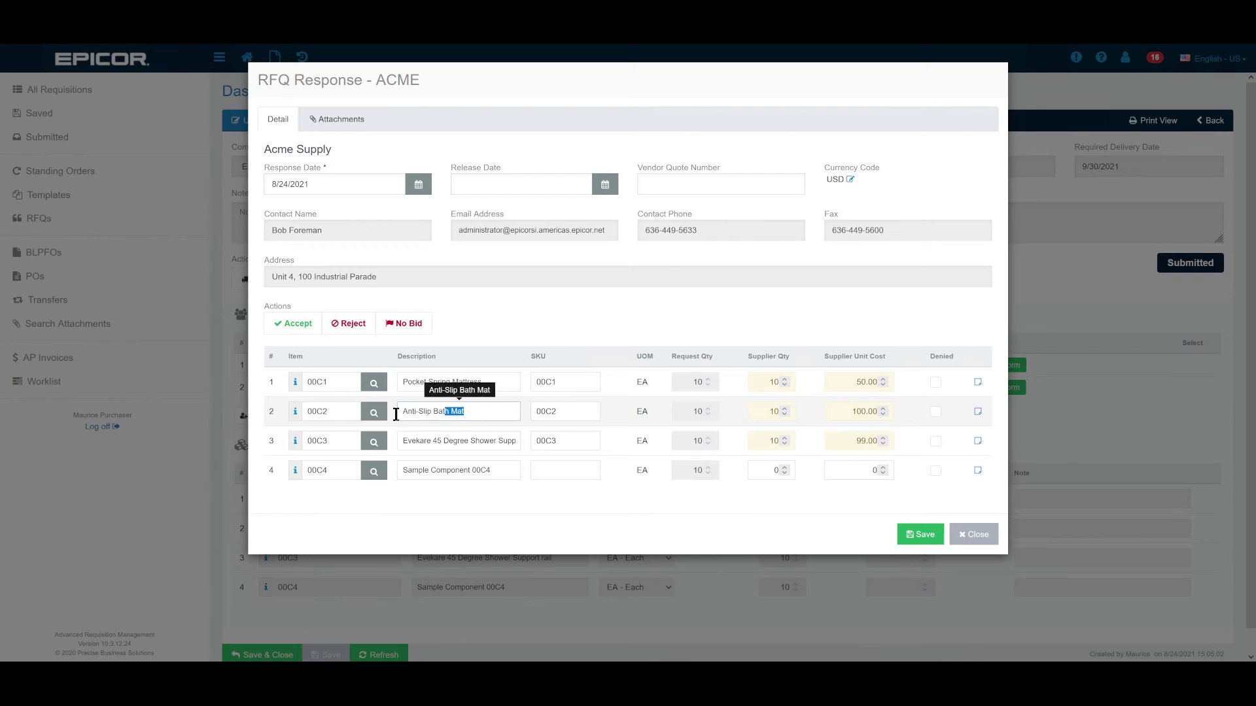
pyautogui.click(936, 471)
pyautogui.click(936, 412)
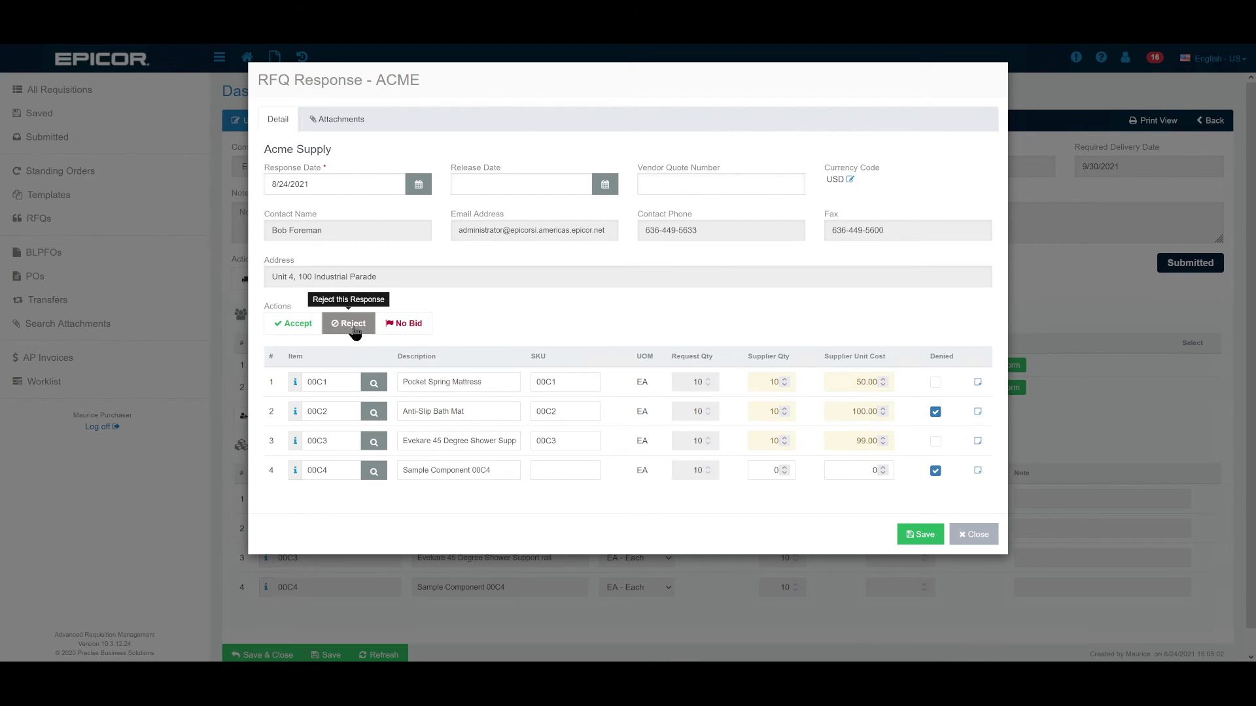
pyautogui.click(408, 327)
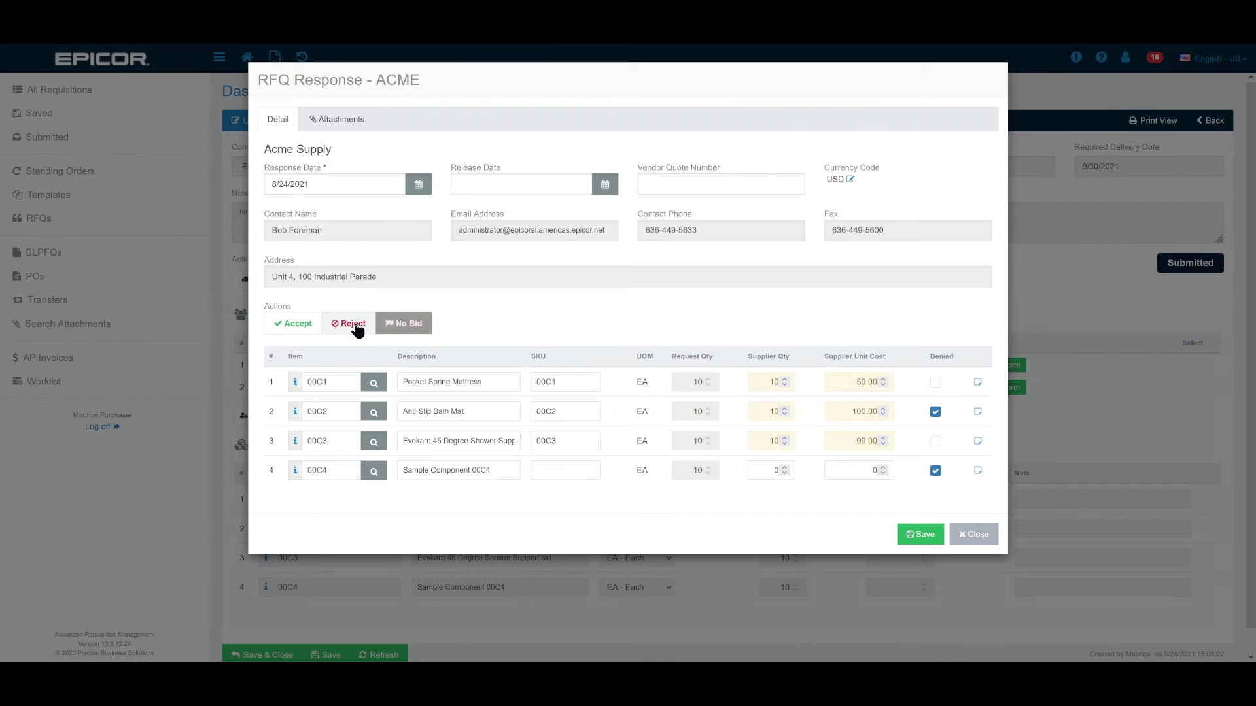
pyautogui.click(358, 329)
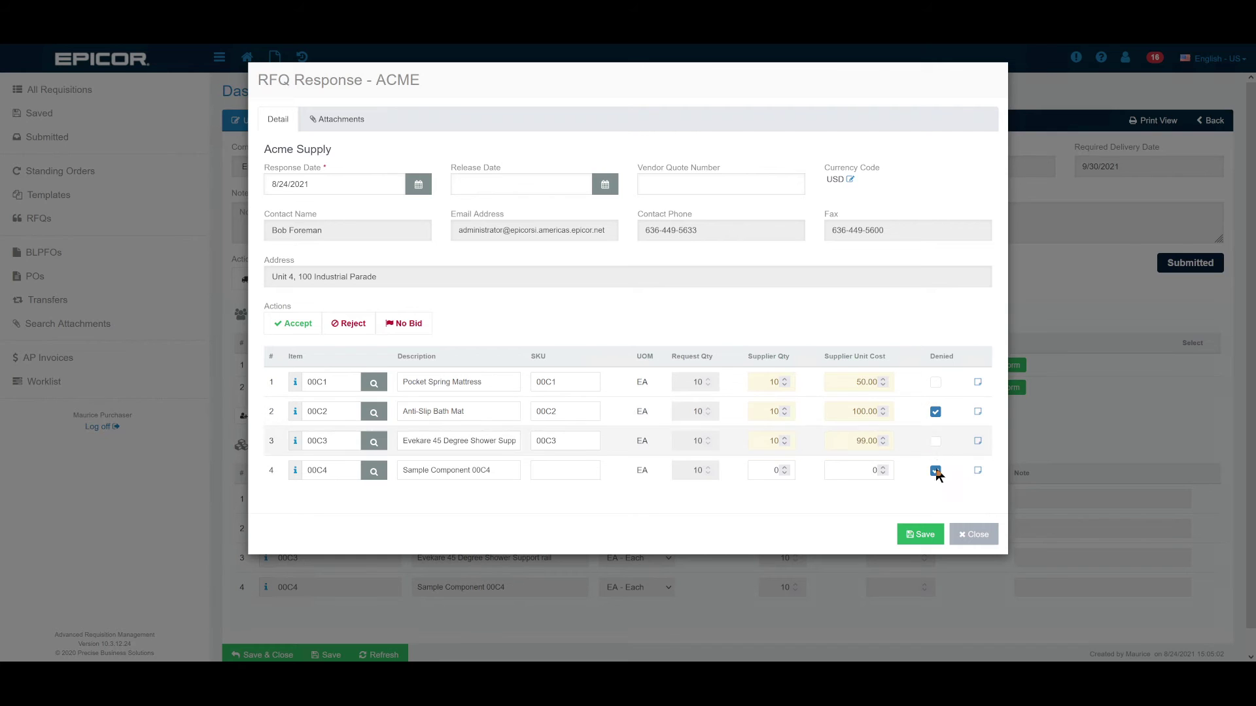
pyautogui.click(294, 324)
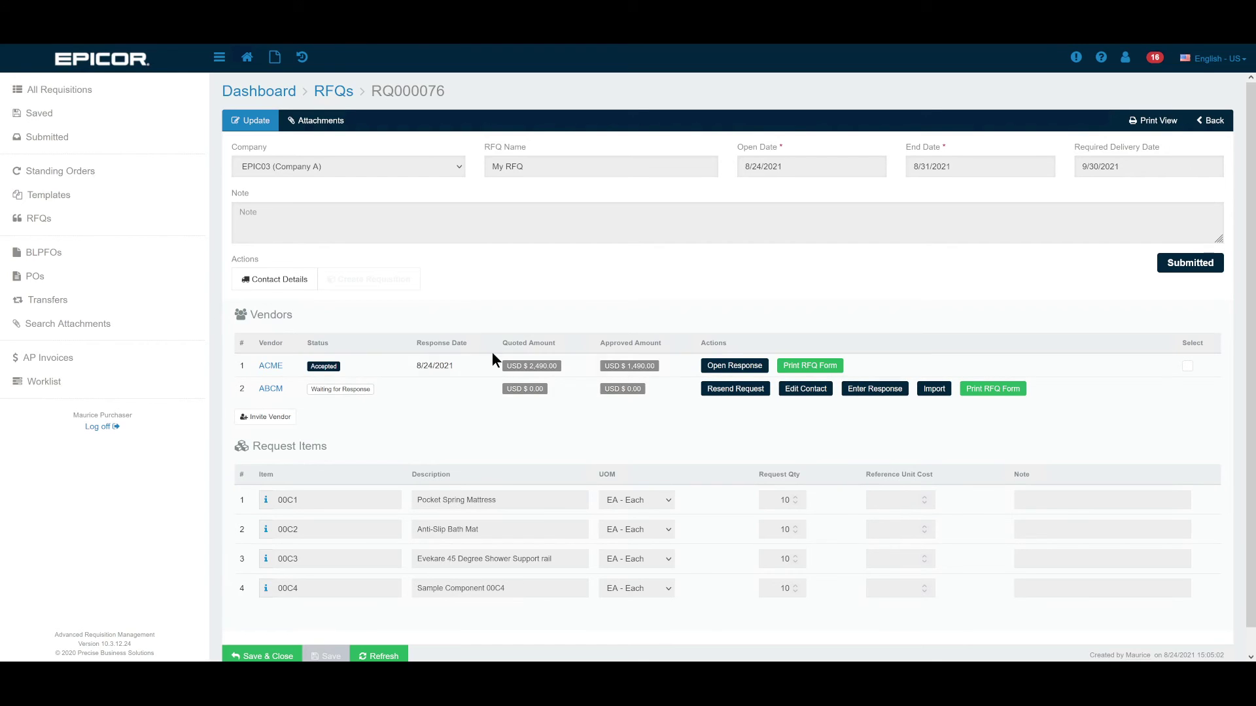
pyautogui.click(721, 370)
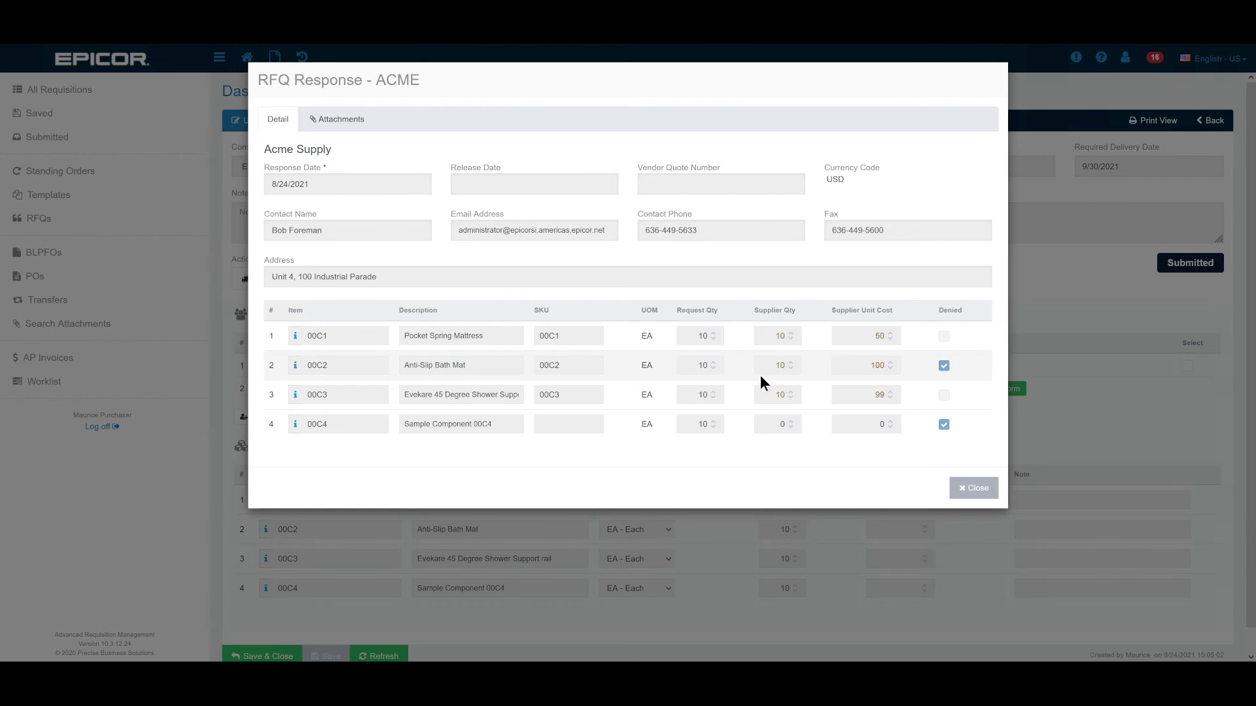
pyautogui.click(973, 489)
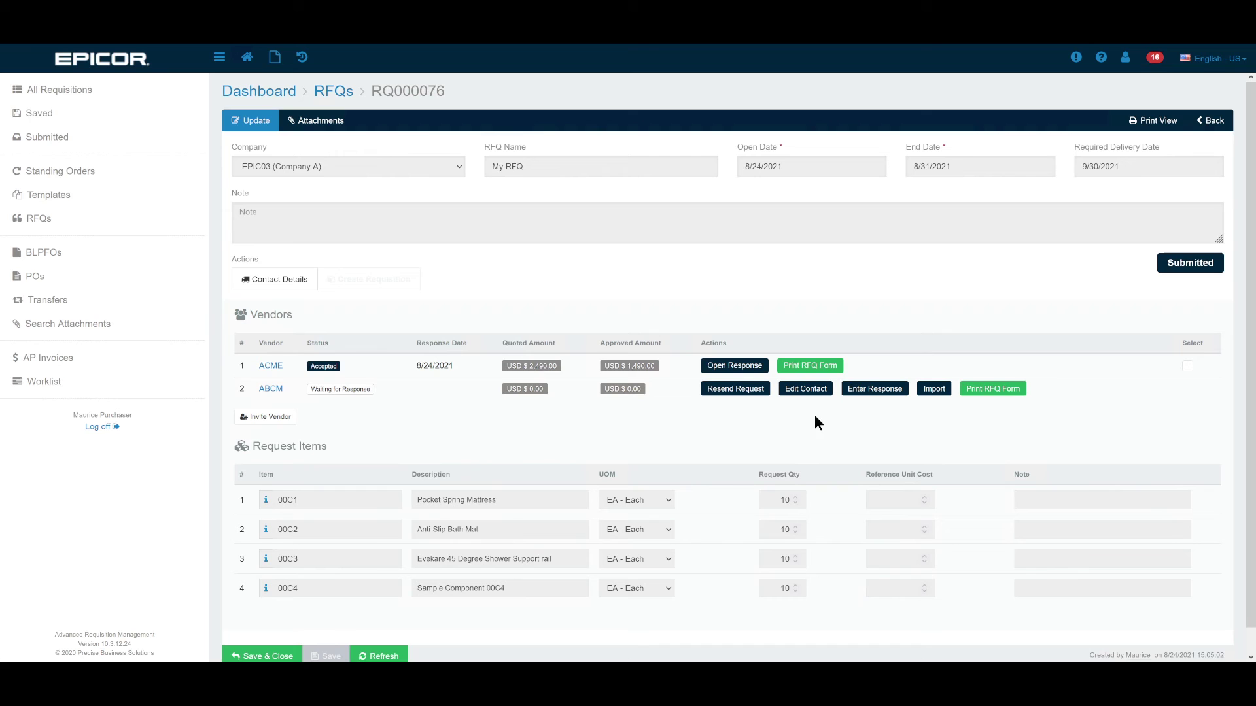
# Import ABCM's quote from response.xlsx and open the imported response
pyautogui.click(934, 391)
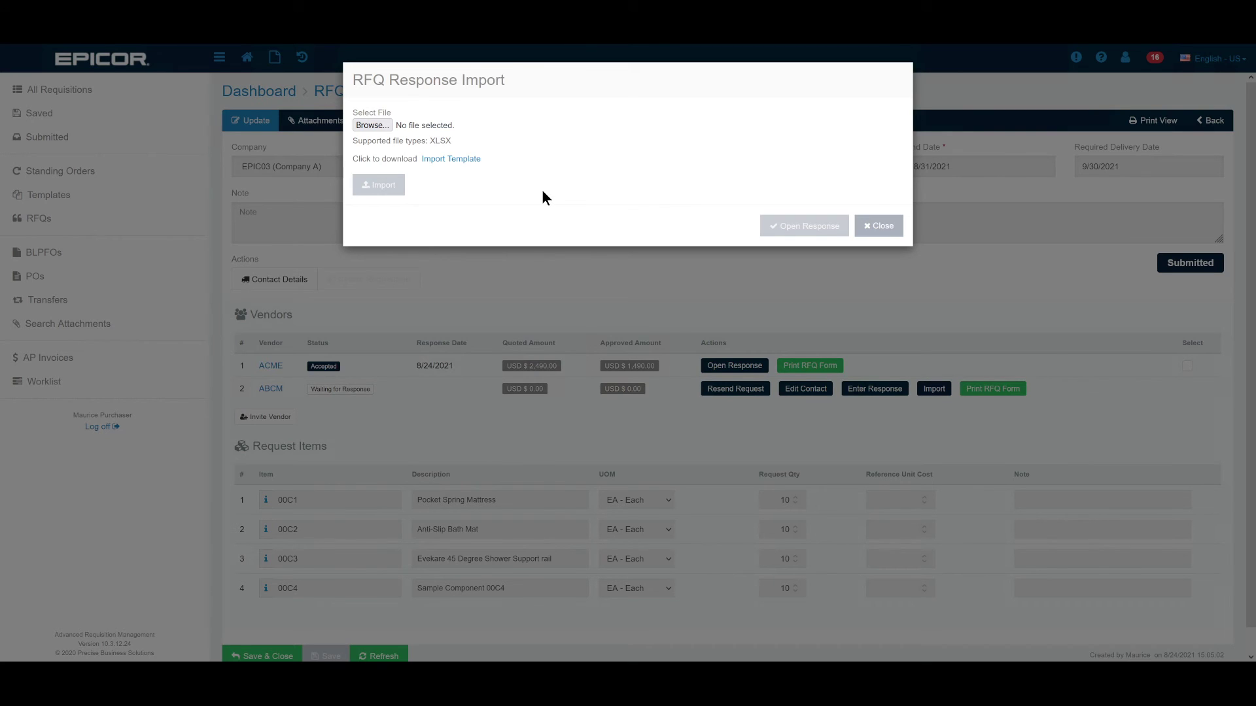
pyautogui.click(372, 126)
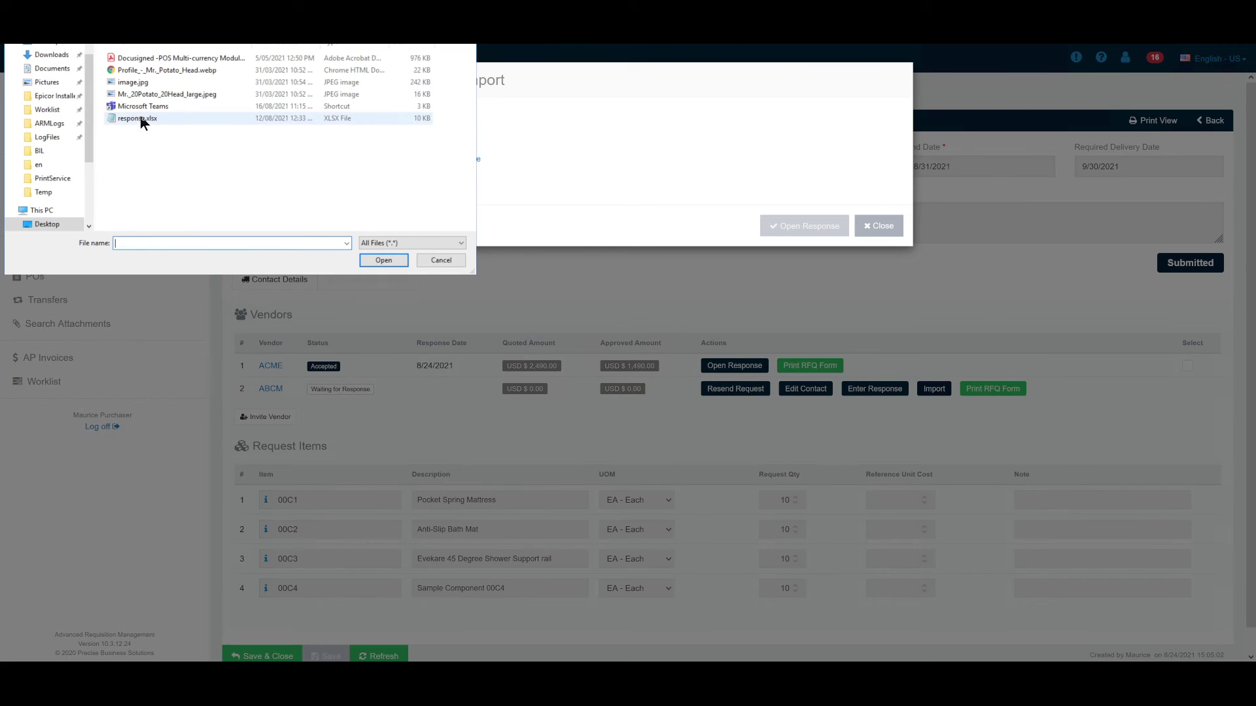
pyautogui.doubleClick(126, 121)
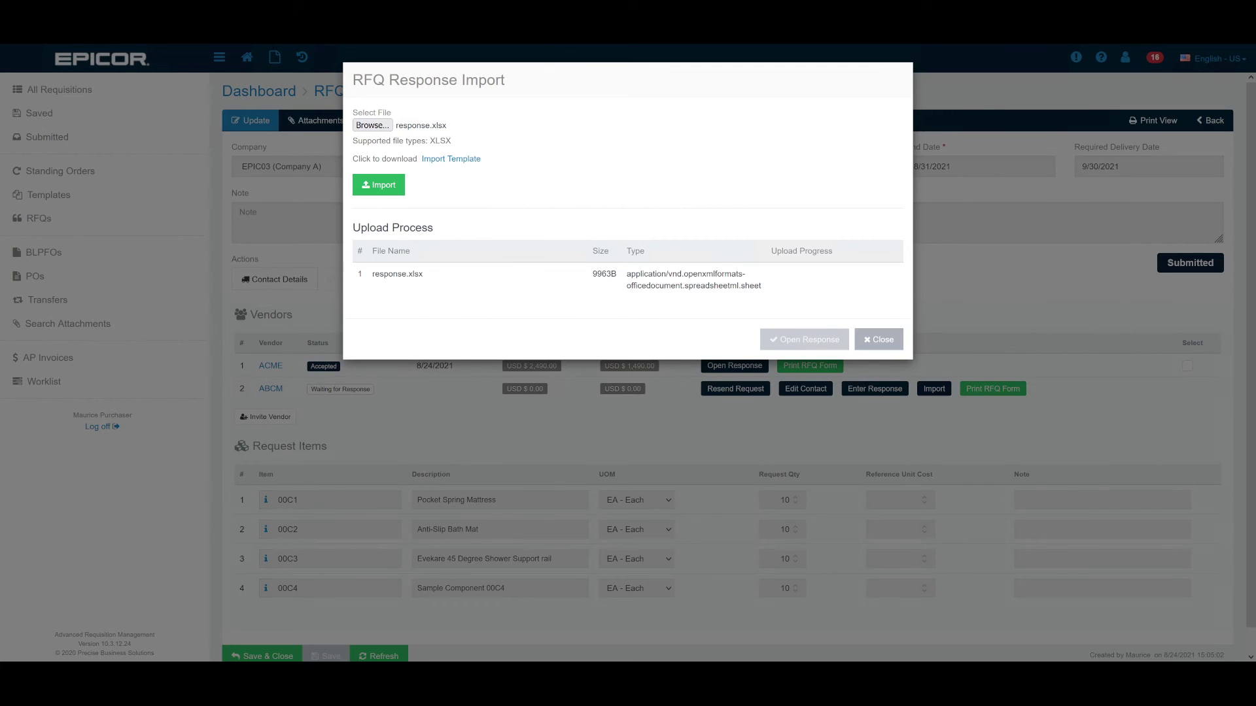
pyautogui.click(370, 190)
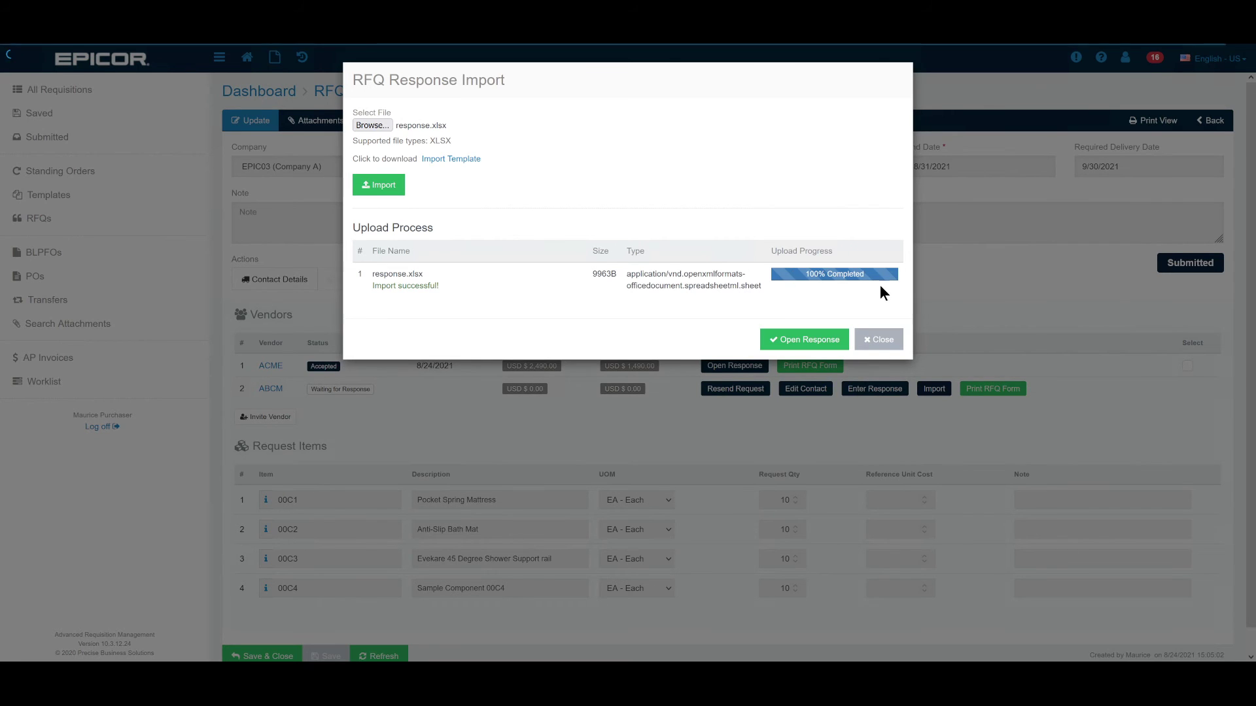
pyautogui.click(795, 341)
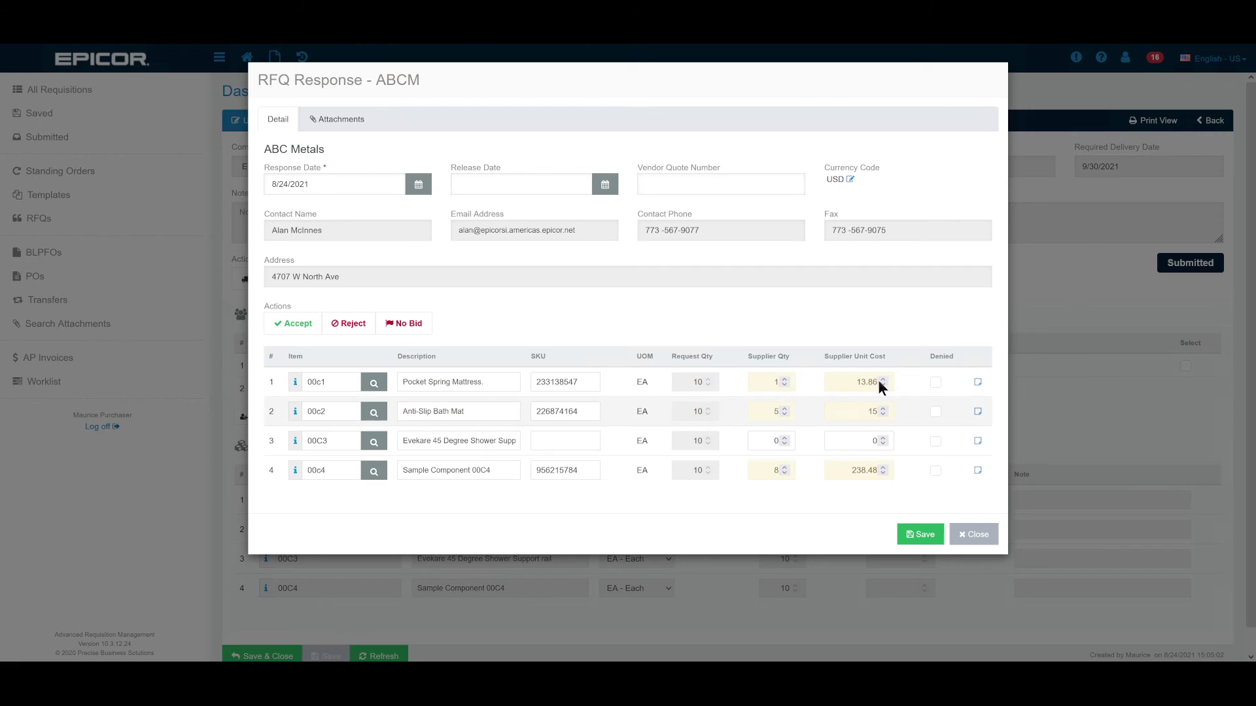
# Accept ABCM's USD 1,996.70 response, close it, and select ACME's response for requisitioning
pyautogui.click(296, 323)
pyautogui.click(961, 534)
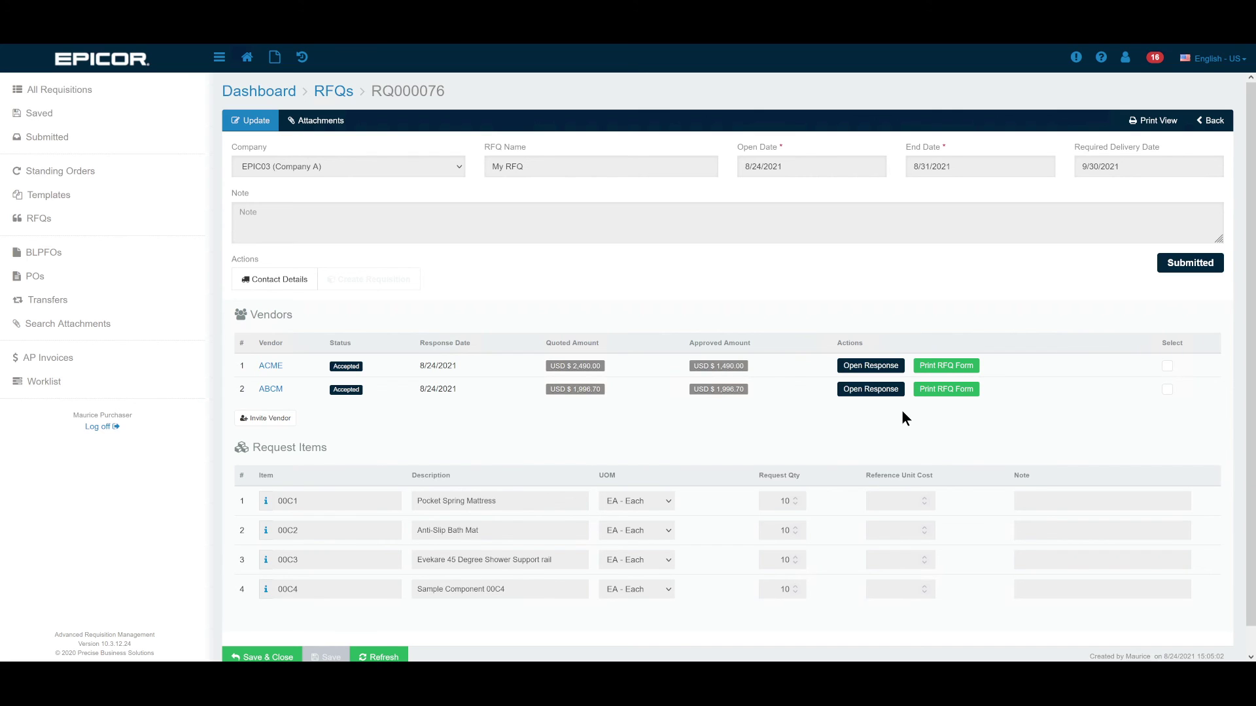
pyautogui.click(1166, 366)
# Create the requisition with location EPIC03-CHI and due date 9/30/2021
pyautogui.click(371, 288)
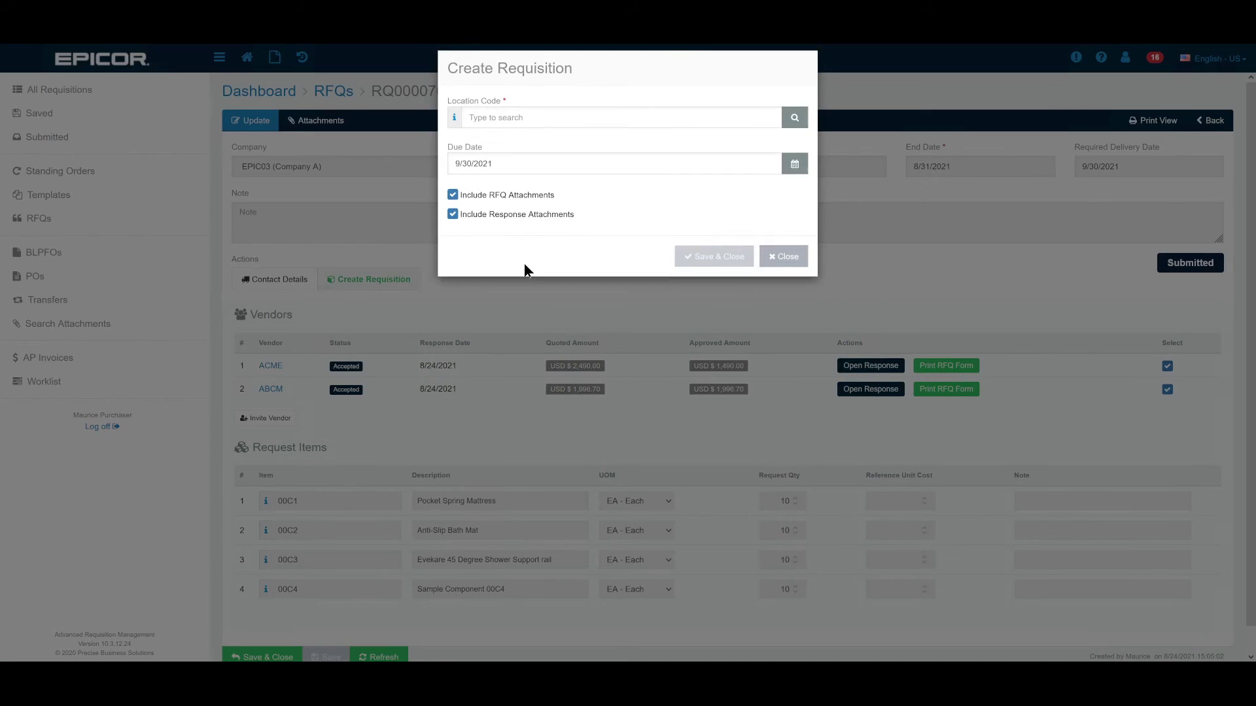
pyautogui.click(489, 132)
pyautogui.click(515, 199)
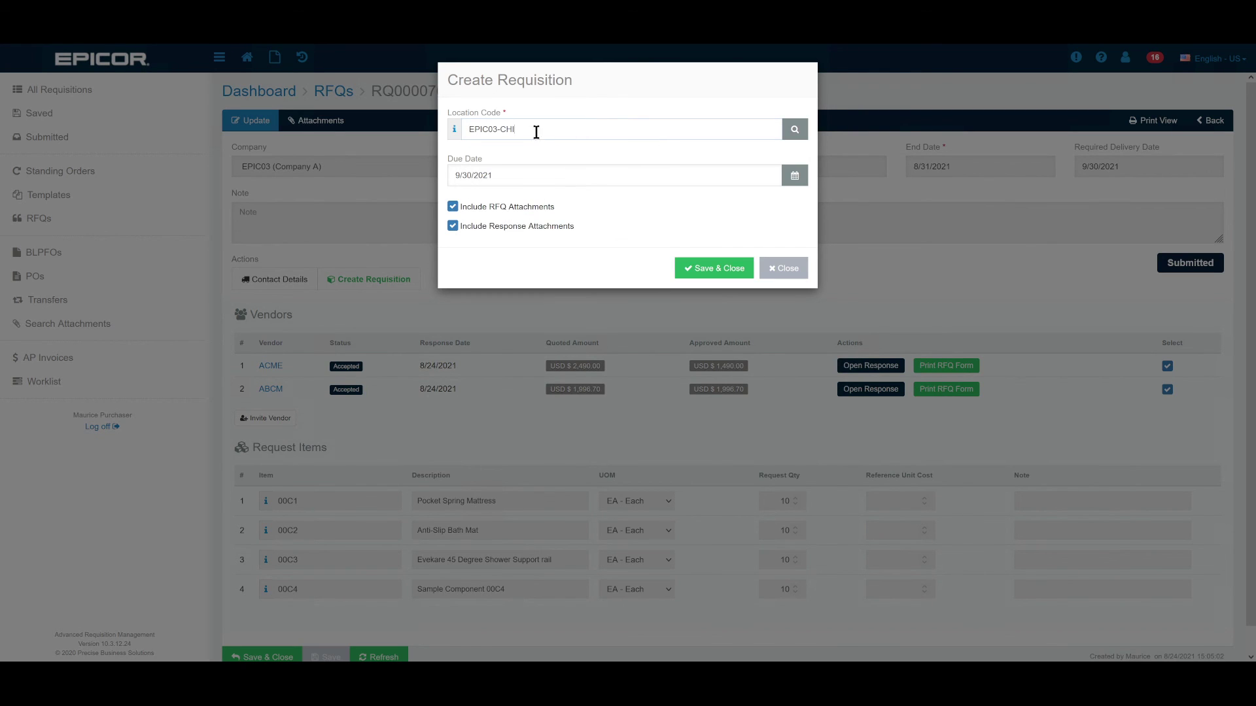
pyautogui.click(712, 271)
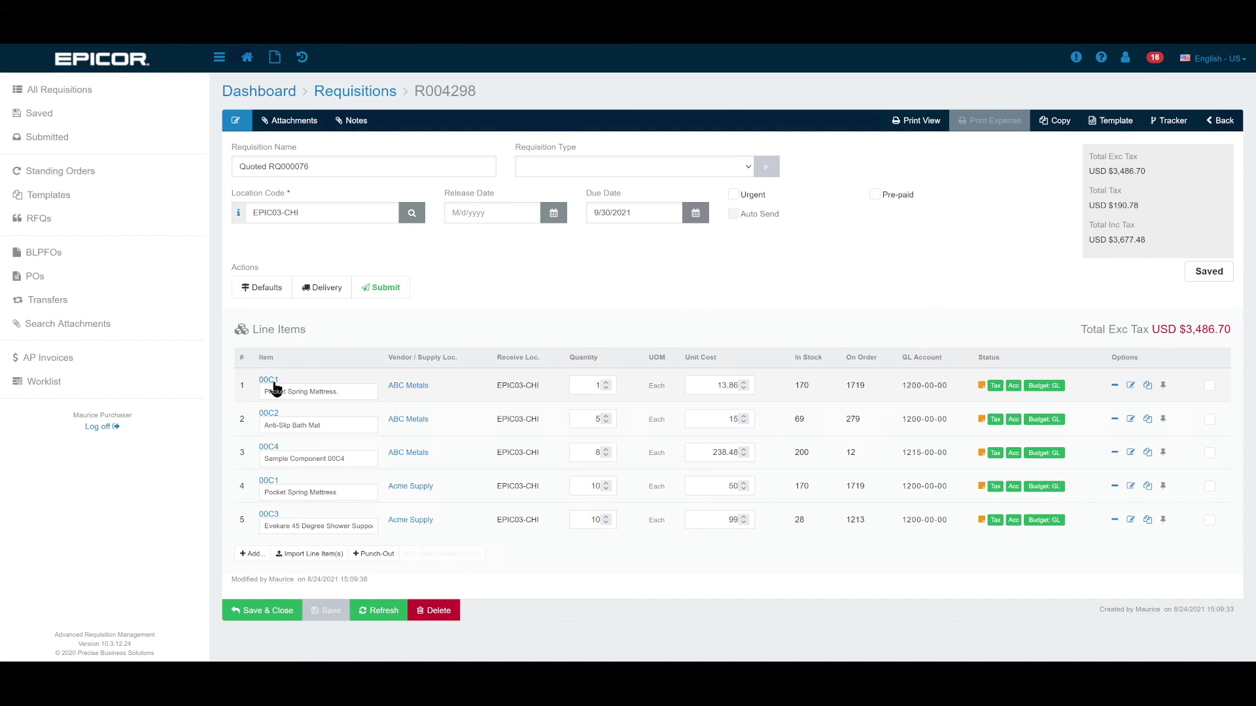
# Highlight the duplicate Pocket Spring Mattress 00C1 line in R004298's Line Items grid
pyautogui.moveTo(281, 480); pyautogui.dragTo(257, 480)
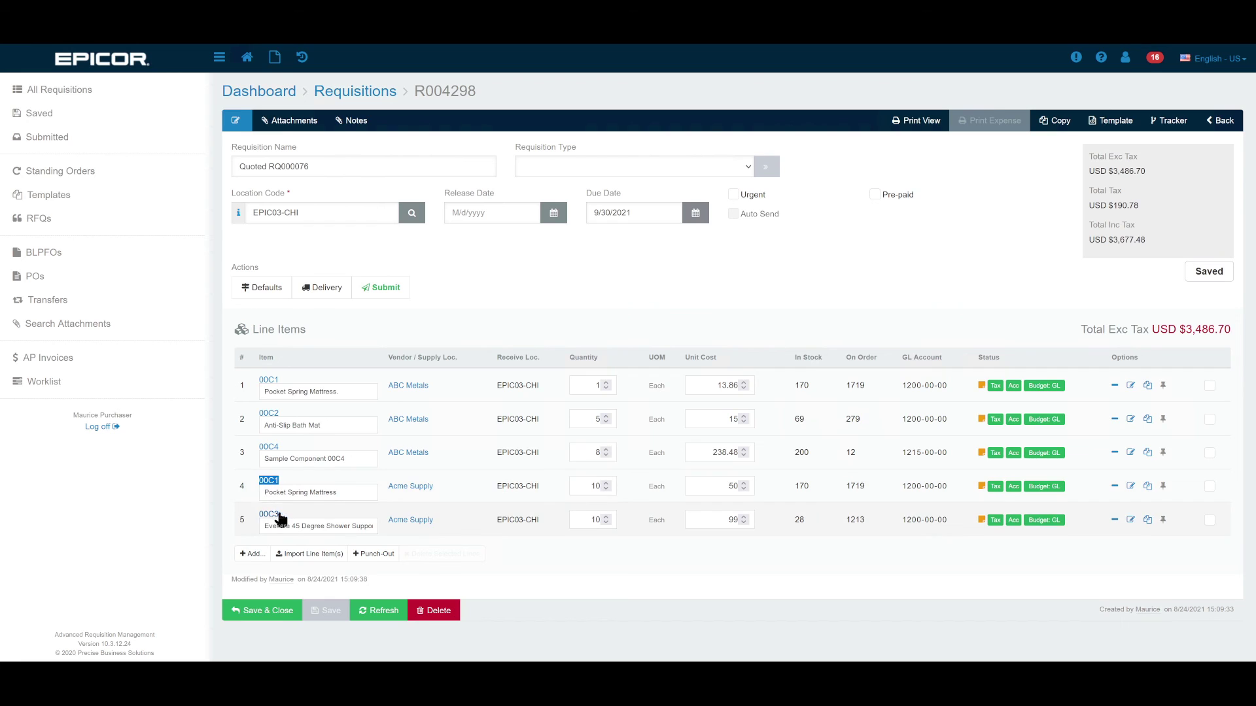
# Compare both 00C1 mattress costs, then delete line 4 (Acme Supply), confirming with Yes
pyautogui.click(729, 486)
pyautogui.doubleClick(720, 386)
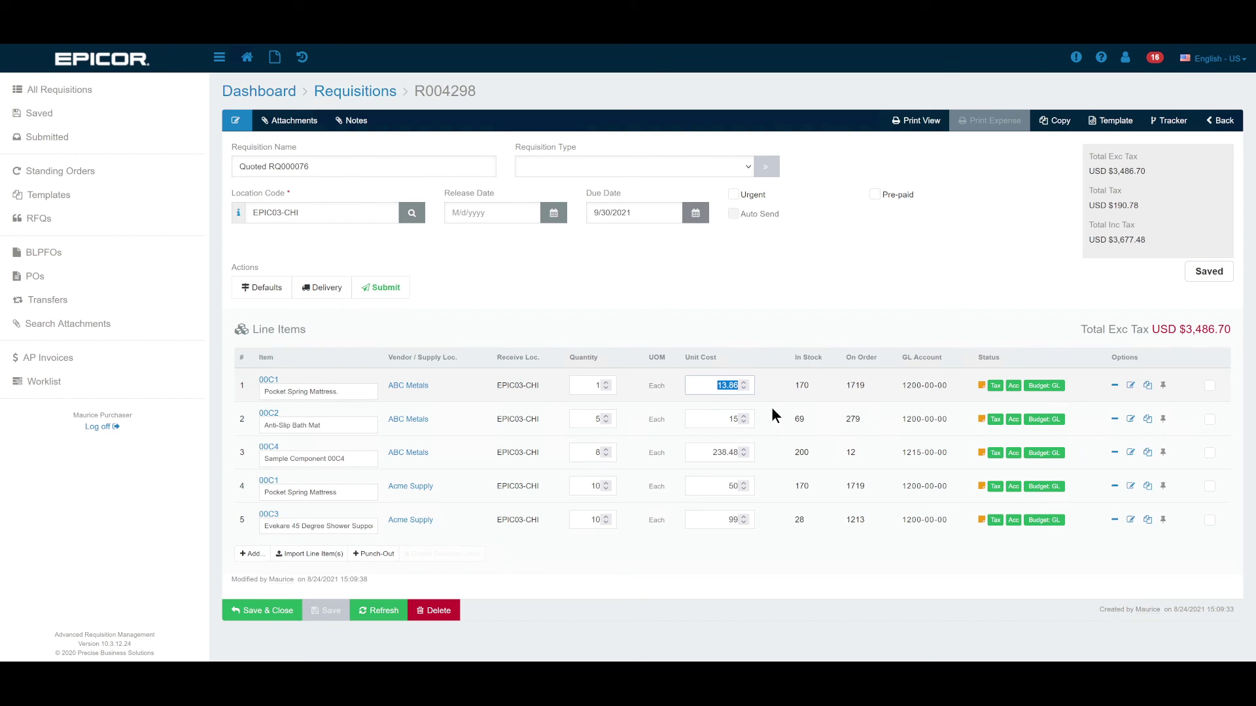
pyautogui.click(1113, 486)
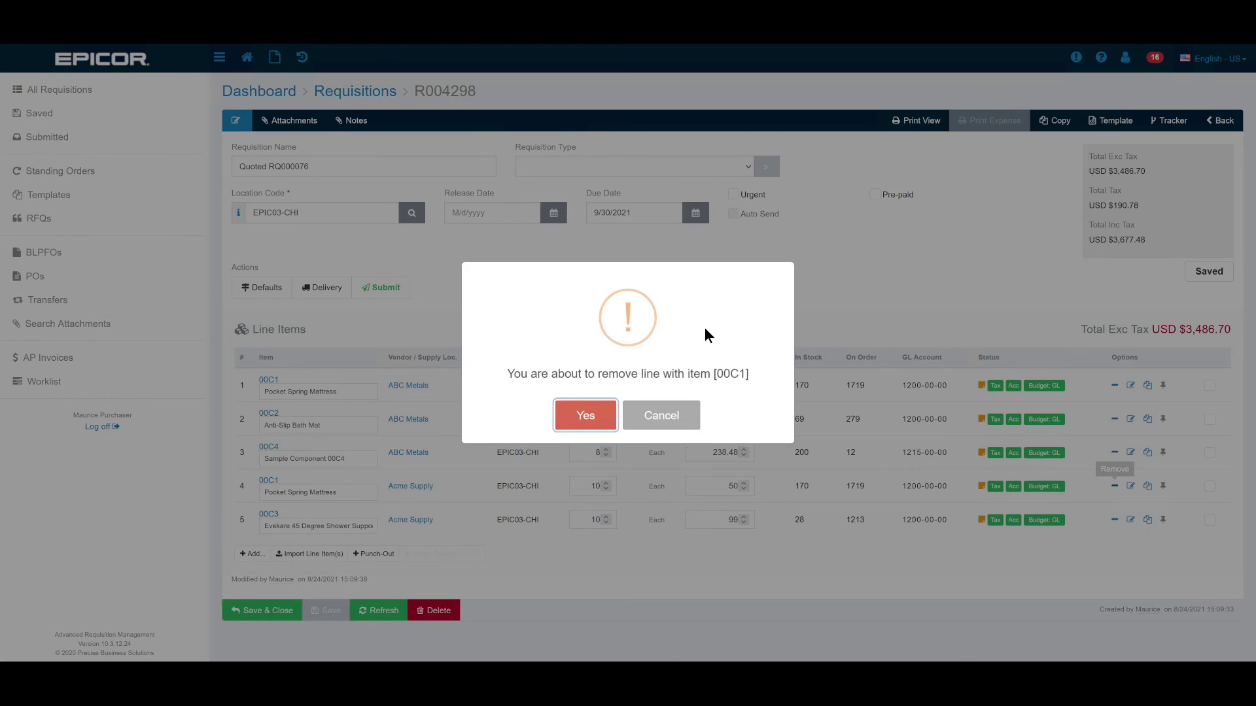
pyautogui.click(592, 419)
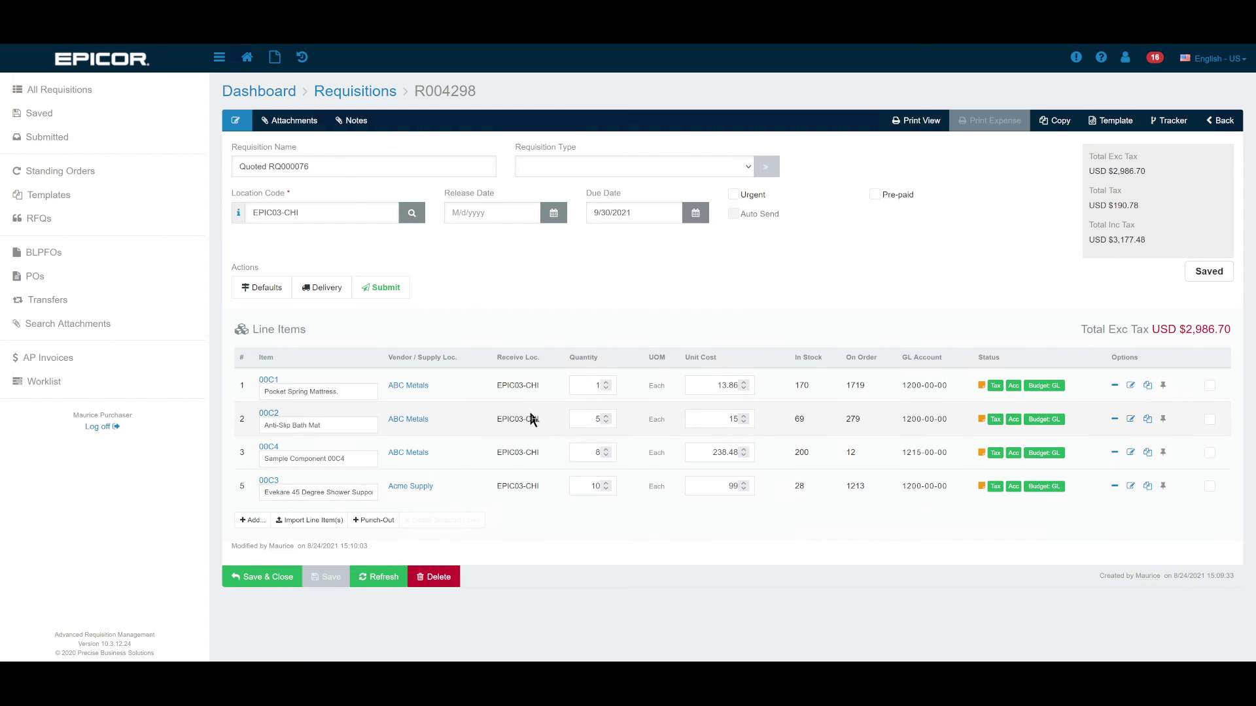
pyautogui.moveTo(981, 386)
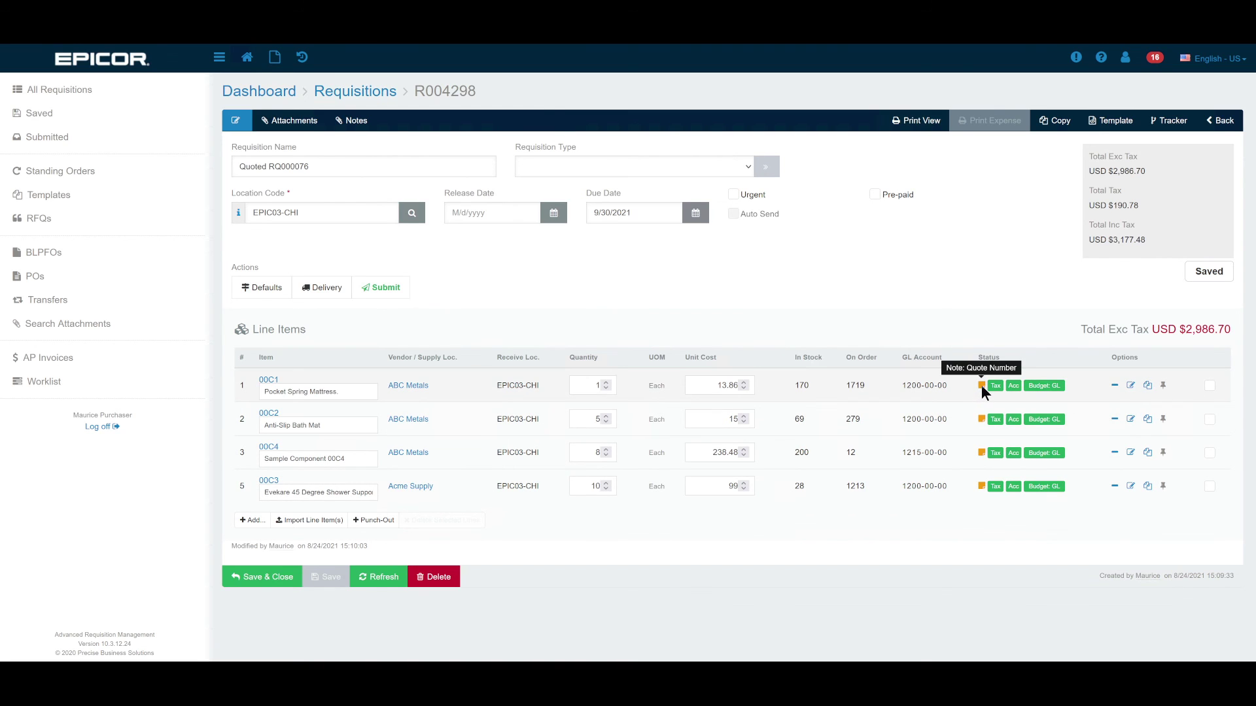